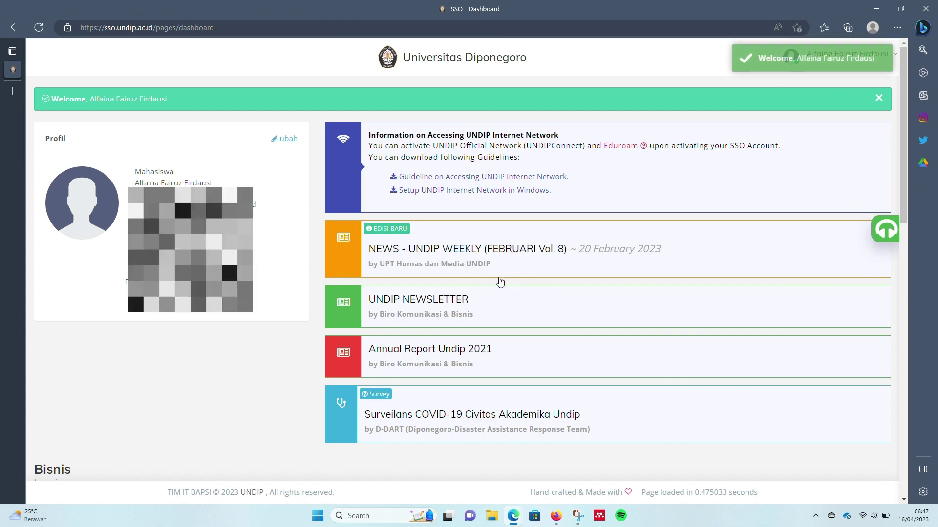
# - Open EBSCOhost from the e-journal resources under "Jurnal yang dilanggan Undip" in the university's applications and services
pyautogui.scroll(-5, 508, 284)
pyautogui.scroll(-6, 494, 276)
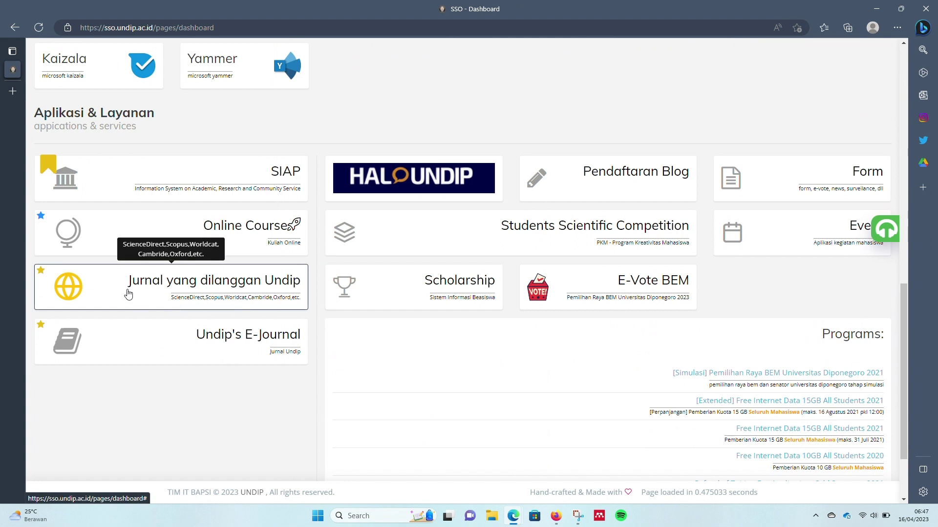
pyautogui.click(217, 289)
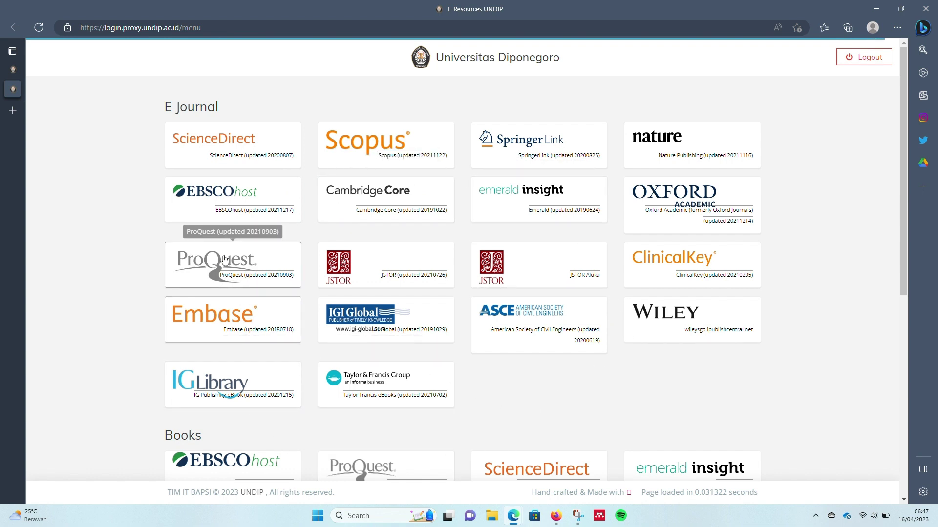
pyautogui.click(245, 218)
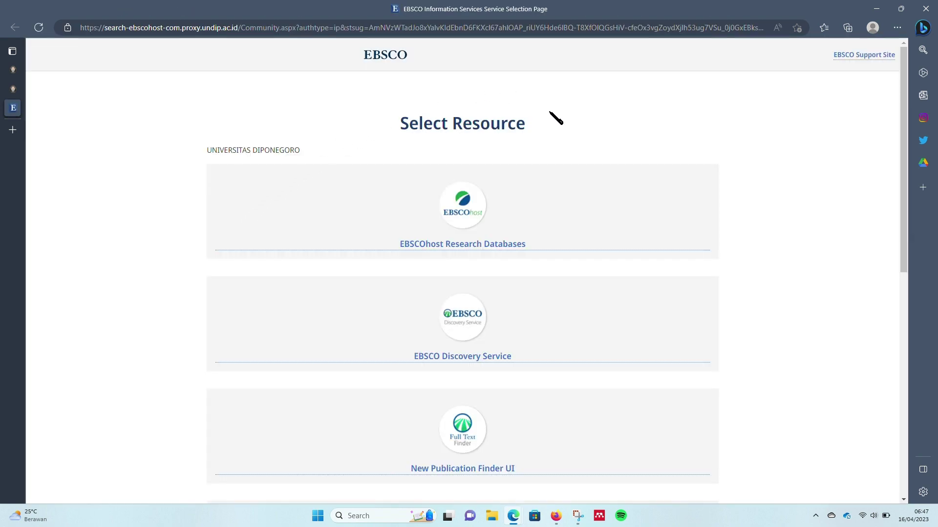
# - Enter EBSCOhost Research Databases and continue to the search page with all databases selected
pyautogui.click(480, 251)
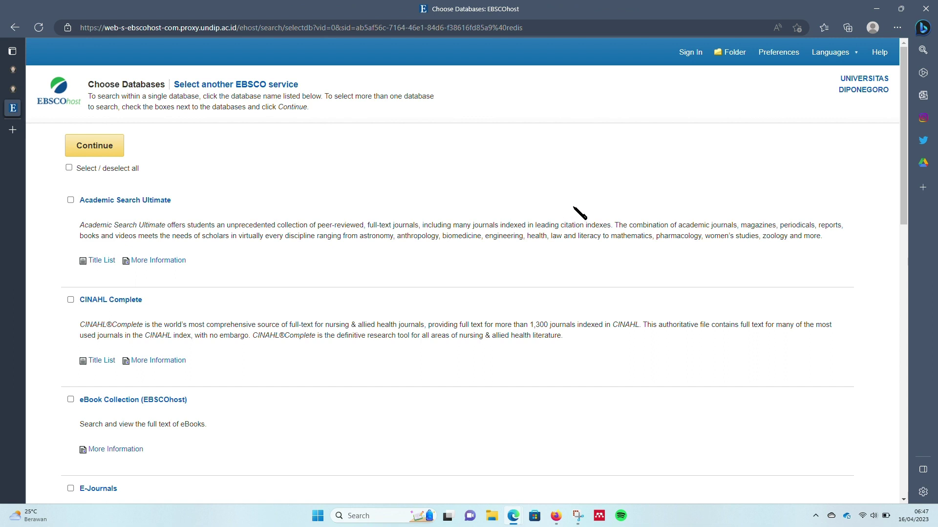
pyautogui.click(69, 167)
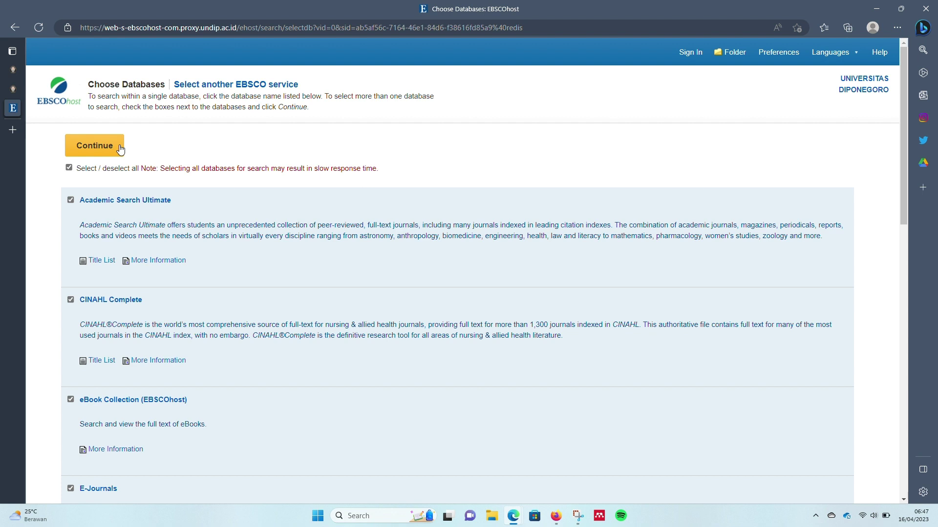
pyautogui.click(120, 150)
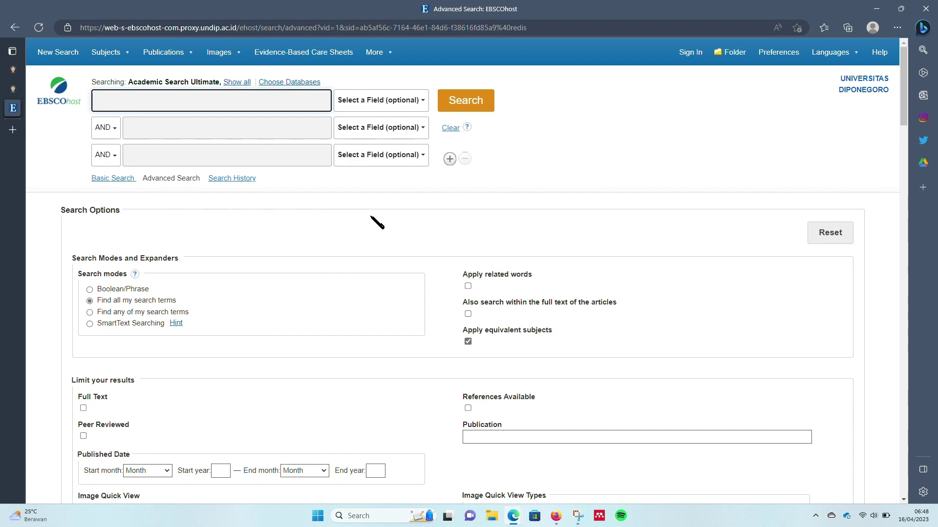
# - Open the advanced search help, read through its Basic Search topic and list of help topics, and minimize the help window
pyautogui.click(467, 127)
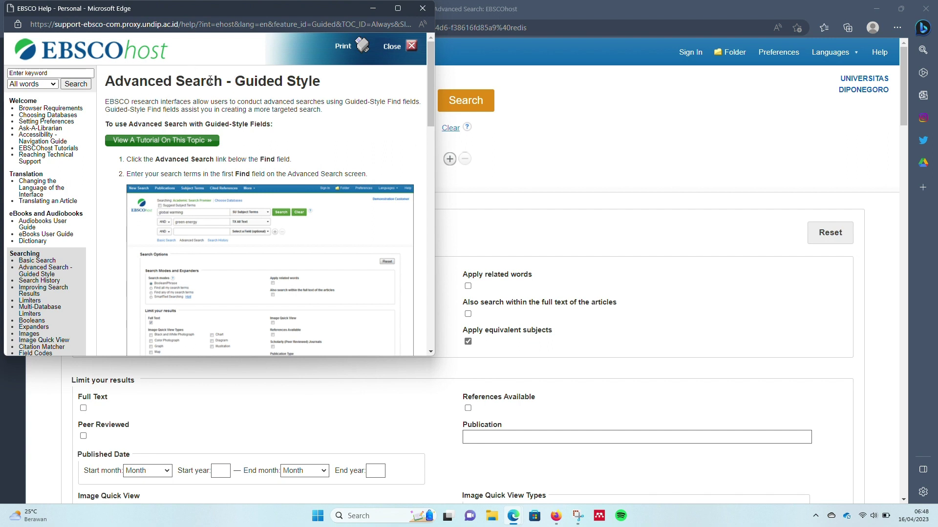
pyautogui.scroll(-1, 44, 230)
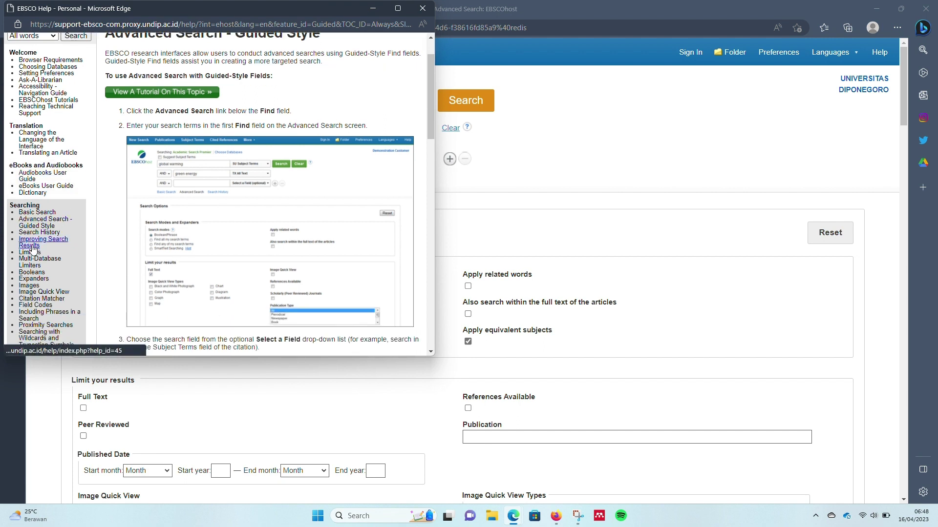
pyautogui.click(32, 213)
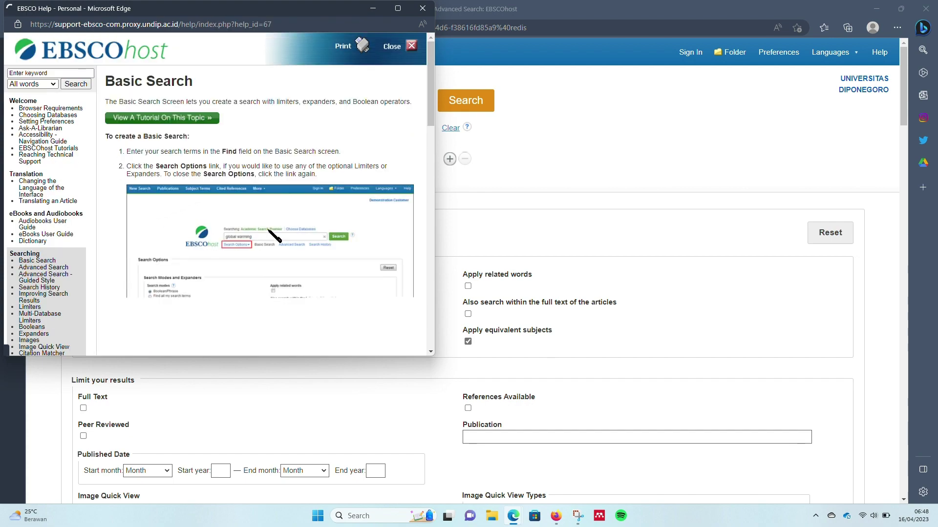
pyautogui.scroll(-5, 237, 222)
pyautogui.scroll(-7, 237, 222)
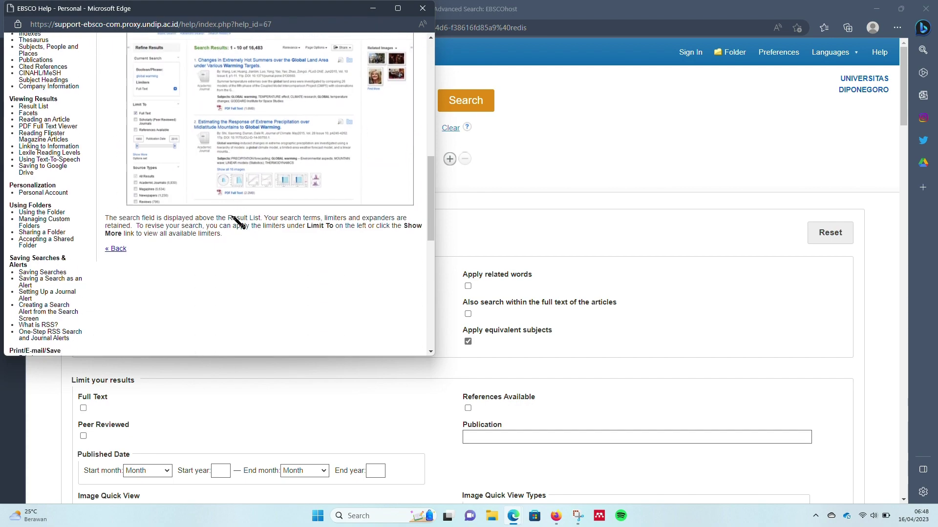
pyautogui.scroll(5, 237, 221)
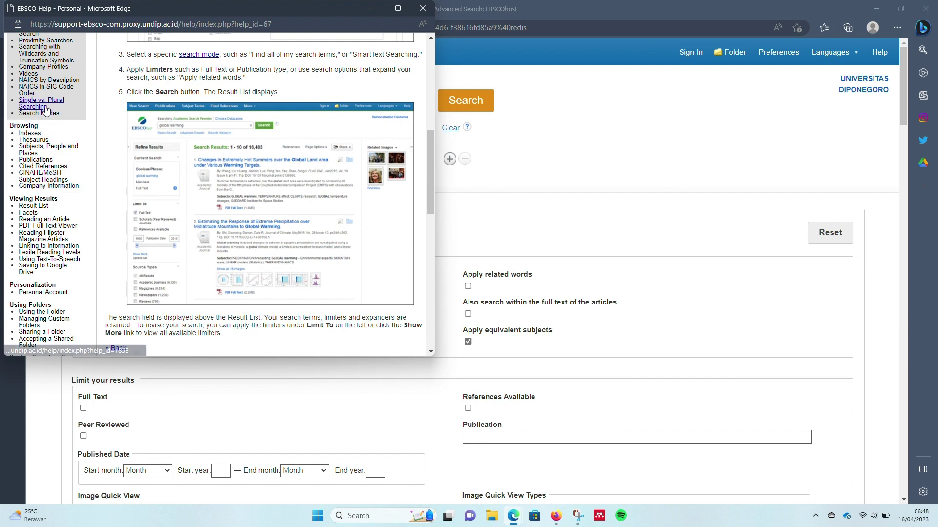
pyautogui.scroll(-2, 46, 112)
pyautogui.scroll(-2, 46, 111)
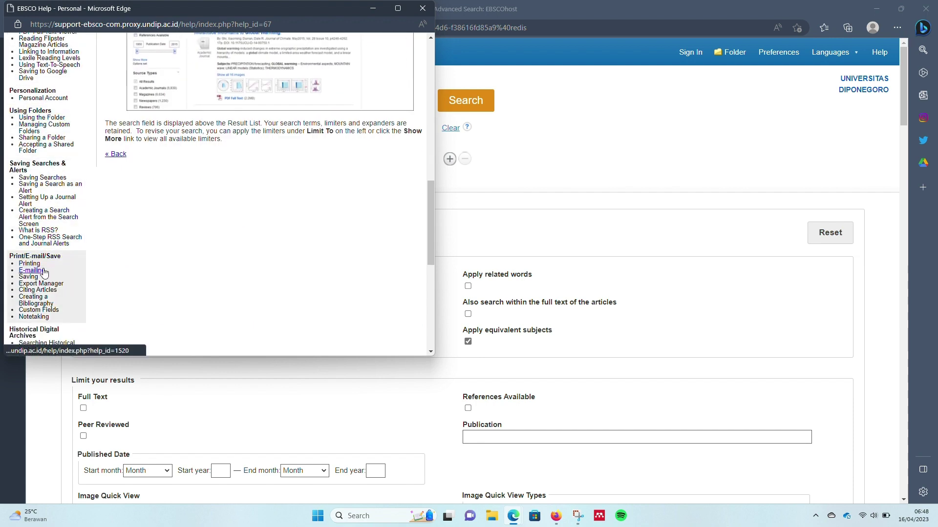
pyautogui.scroll(4, 40, 270)
pyautogui.scroll(6, 73, 205)
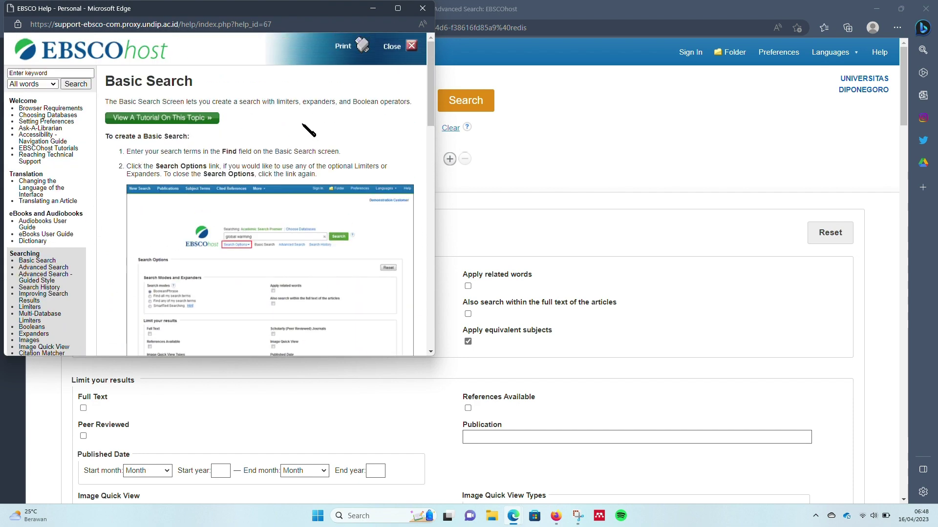
pyautogui.click(372, 8)
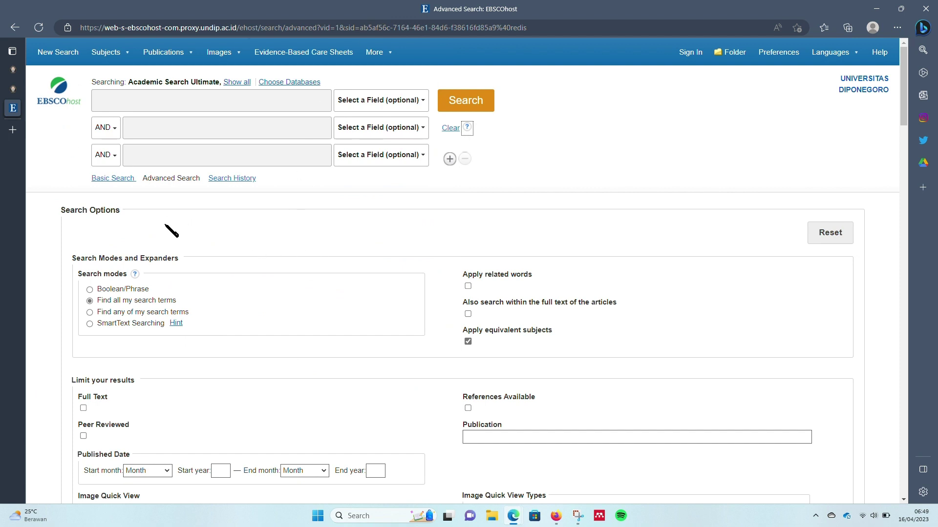
# - Switch to Basic Search and search for the suggested term "literacy information"
pyautogui.click(118, 178)
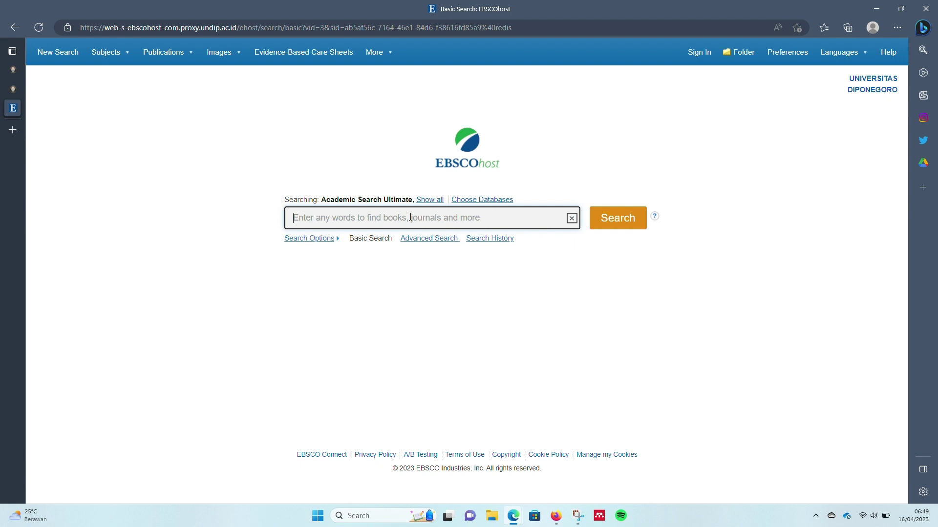
pyautogui.press('capslock')
pyautogui.write('L')
pyautogui.press('capslock')
pyautogui.write('i')
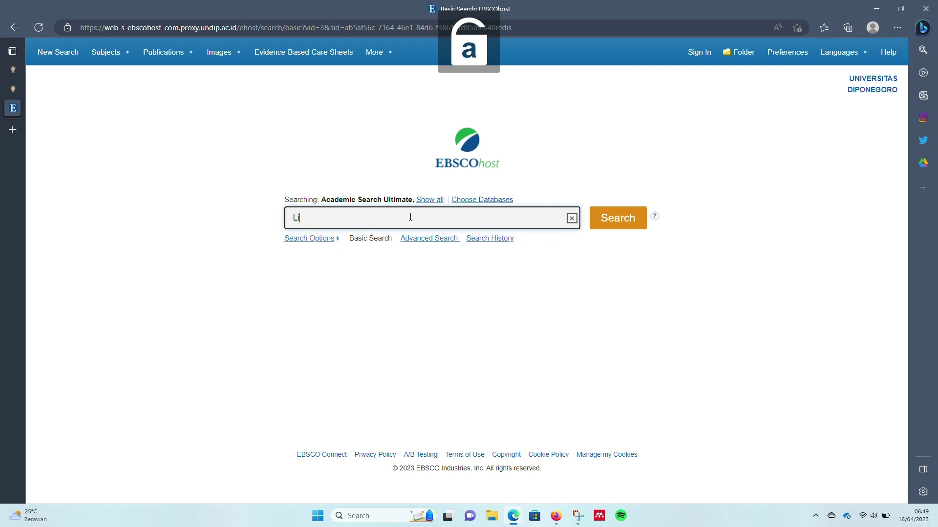
pyautogui.write('ter')
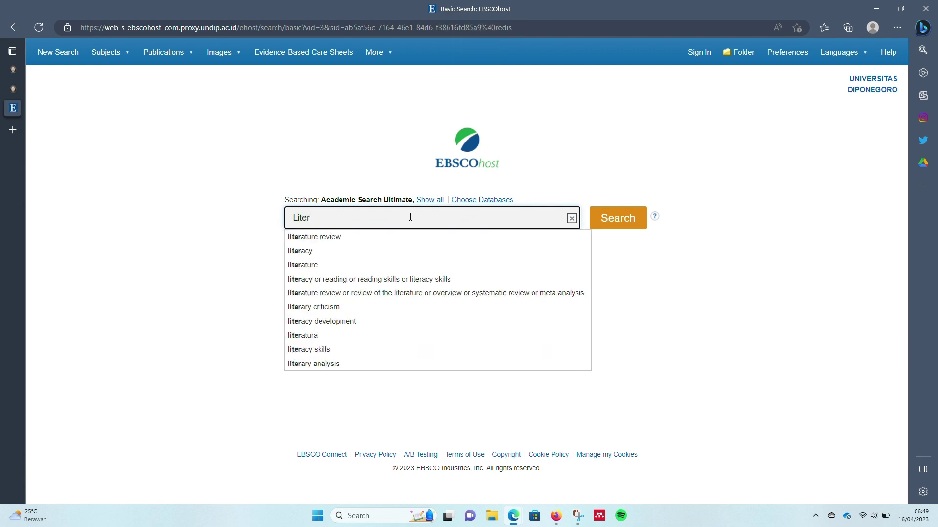
pyautogui.write('ac')
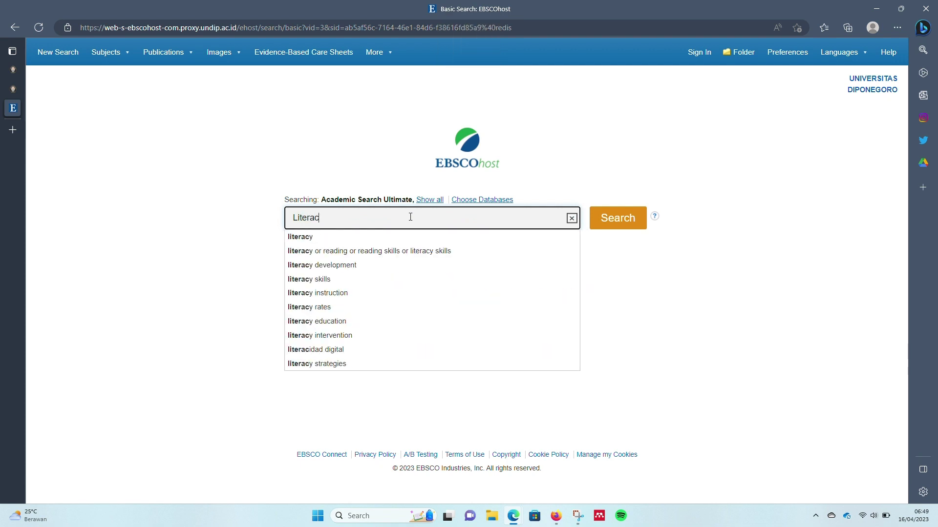
pyautogui.write('y inf')
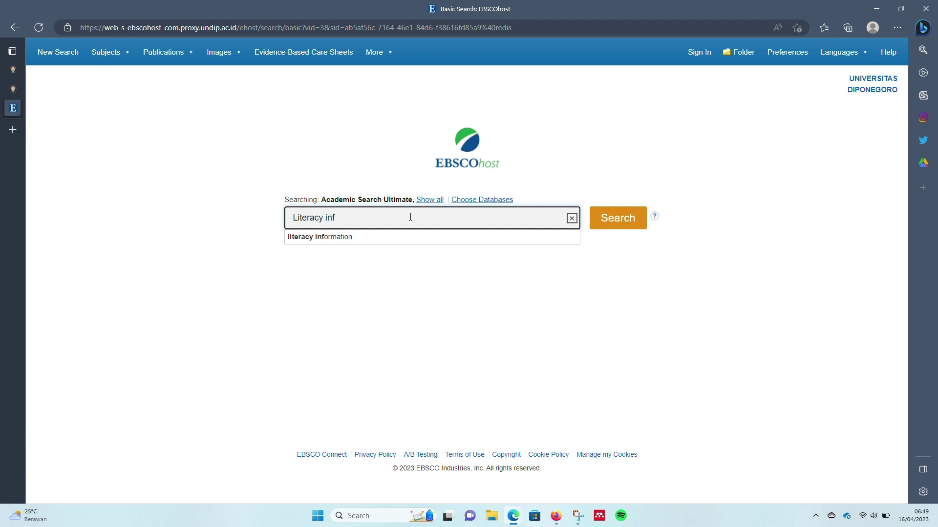
pyautogui.press('Down')
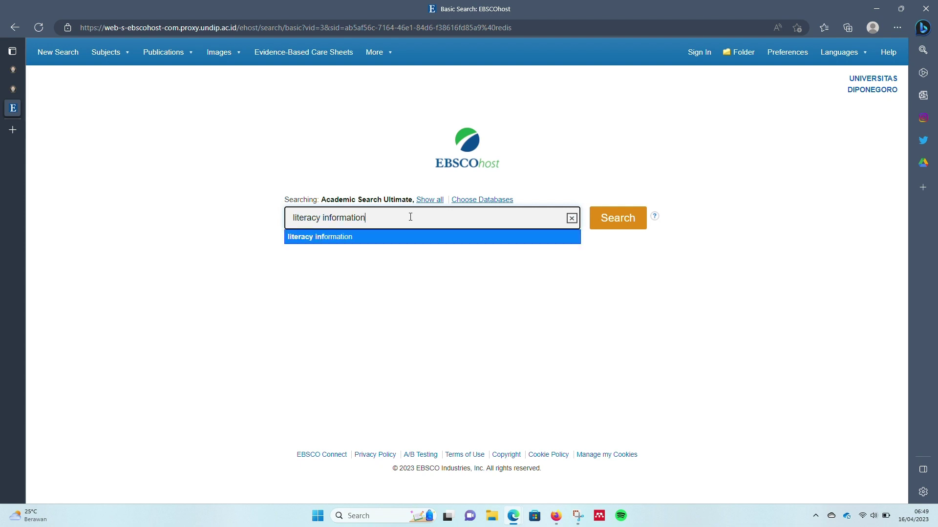
pyautogui.press('Return')
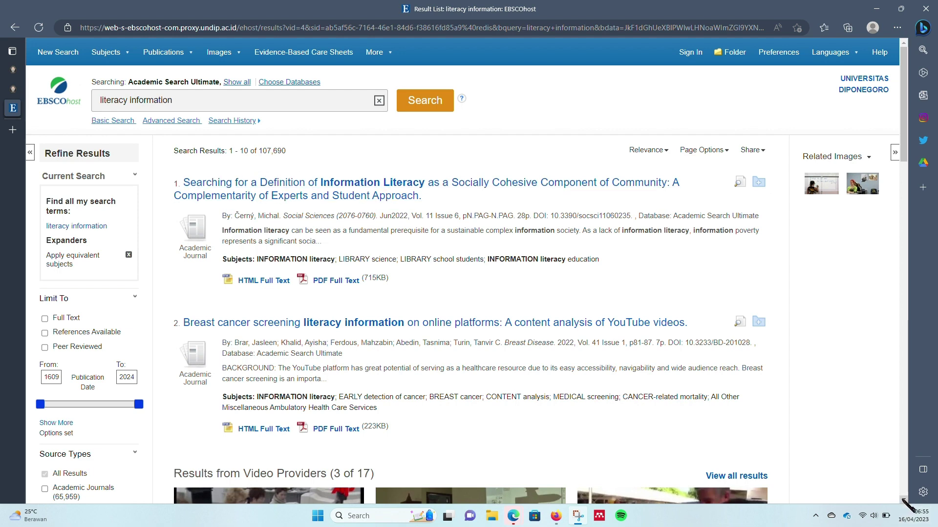
# - Look through the first page of results and its filters, and view the relevance sorting options
pyautogui.scroll(-5, 902, 501)
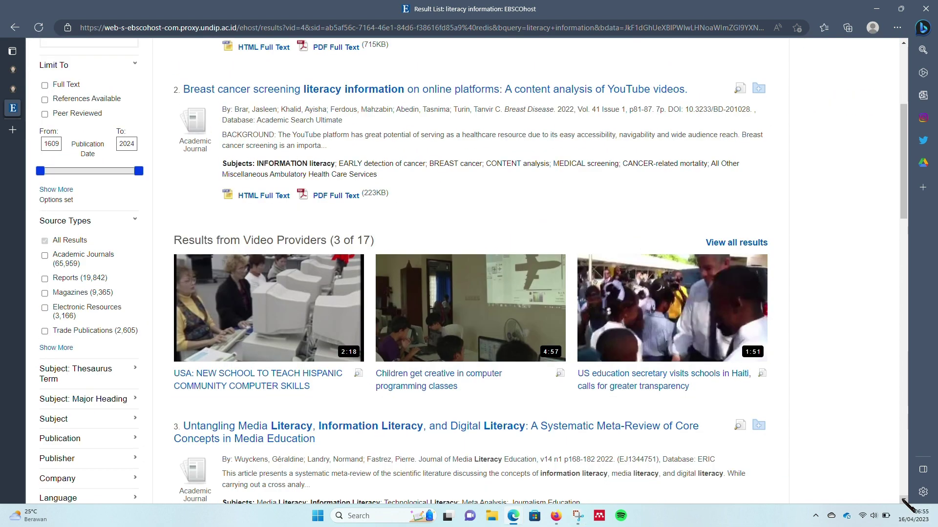
pyautogui.scroll(-5, 903, 501)
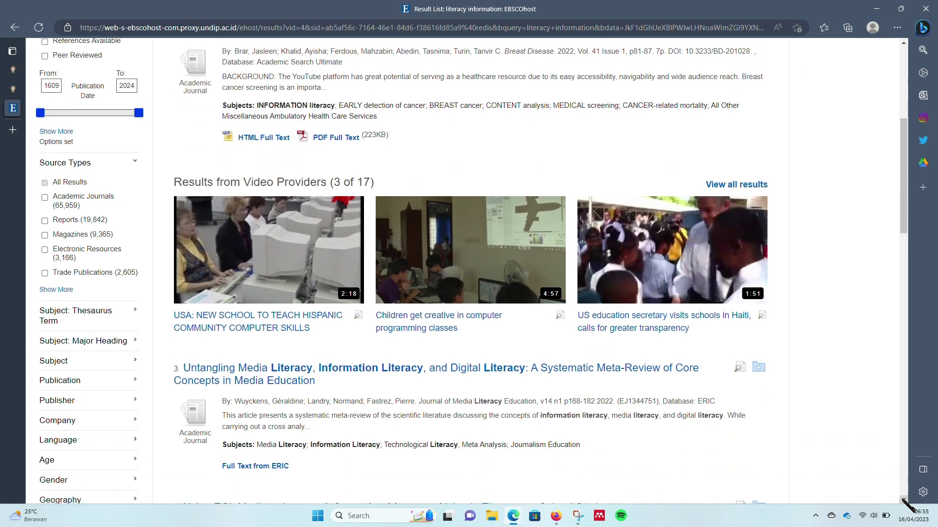
pyautogui.scroll(-7, 903, 500)
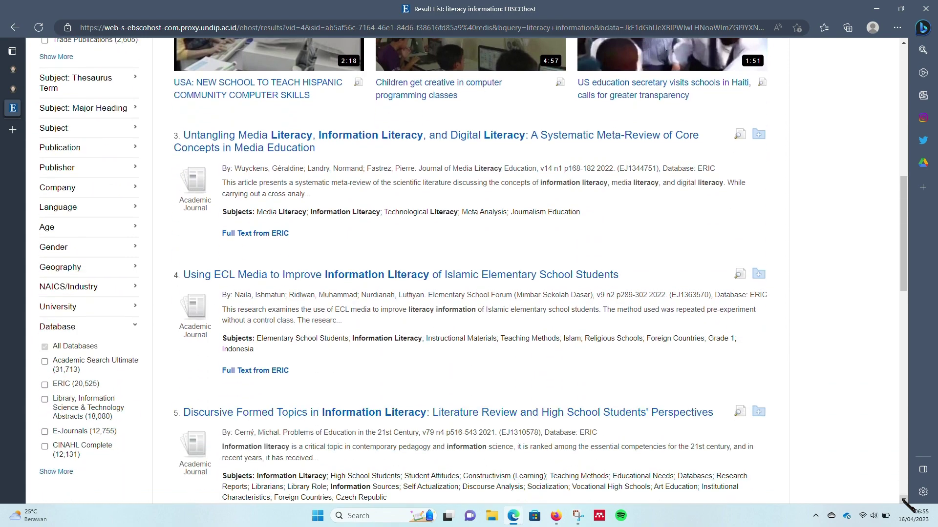
pyautogui.scroll(-11, 903, 500)
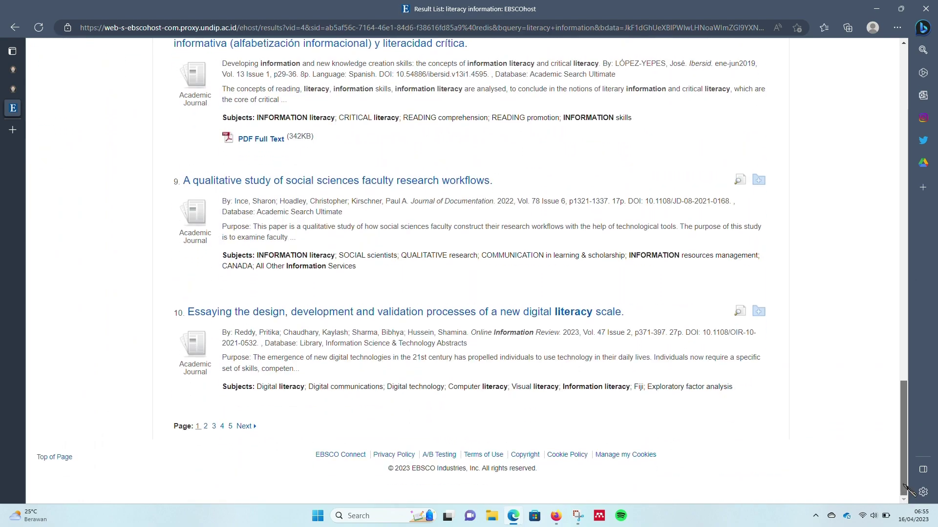
pyautogui.moveTo(906, 496); pyautogui.dragTo(897, 142)
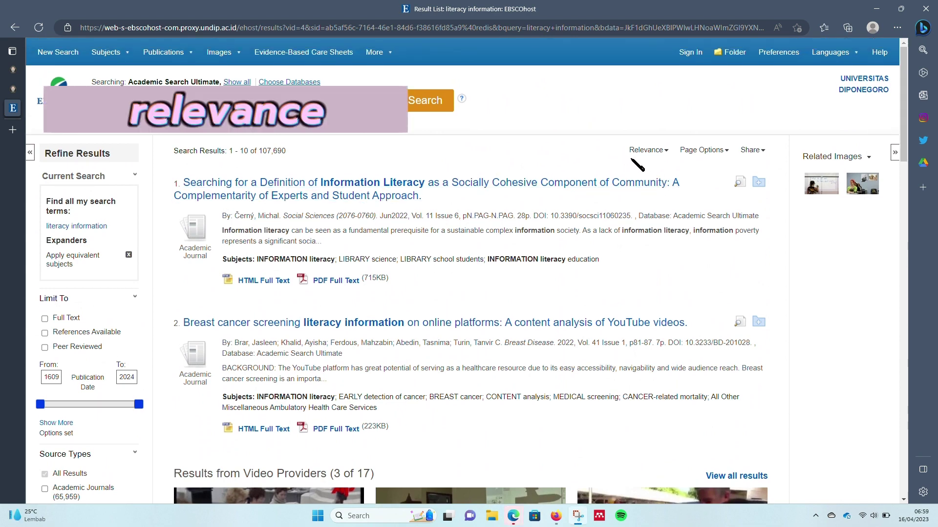
pyautogui.click(648, 151)
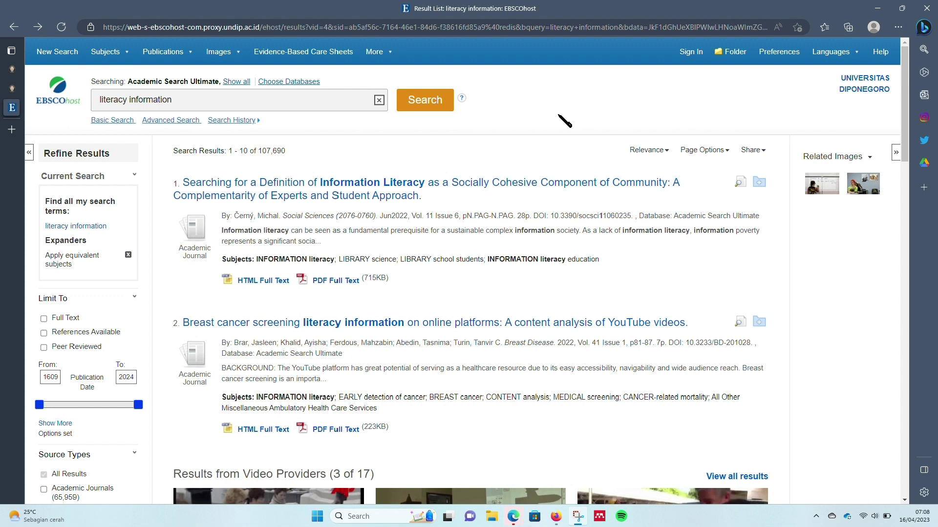
# - Restrict the database selection to only Library, Information Science & Technology Abstracts using the detailed view, and rerun the "literacy information" search
pyautogui.click(287, 82)
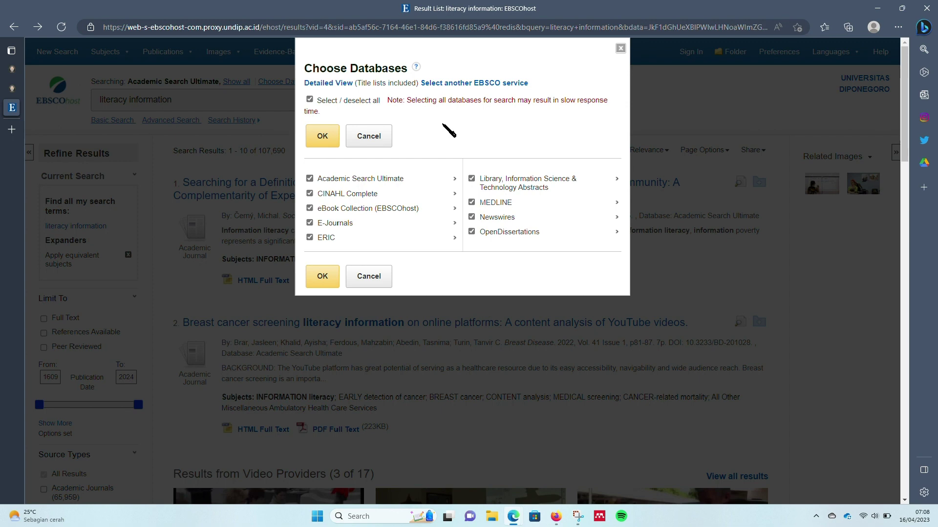
pyautogui.click(327, 84)
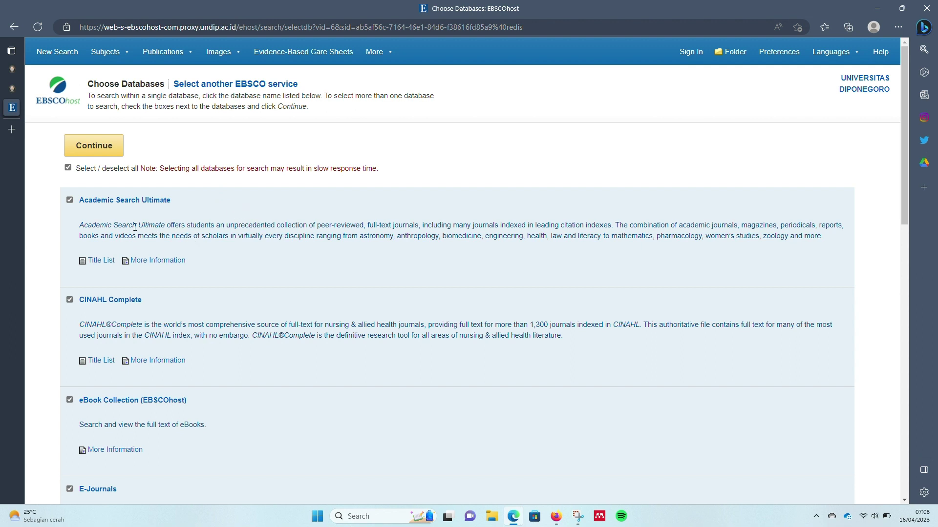
pyautogui.click(68, 168)
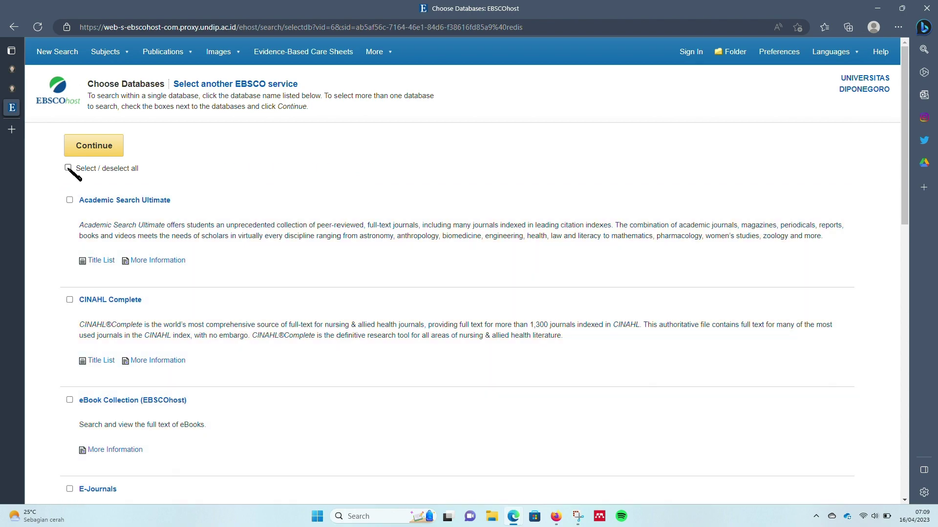
pyautogui.scroll(-4, 253, 221)
pyautogui.scroll(-4, 256, 223)
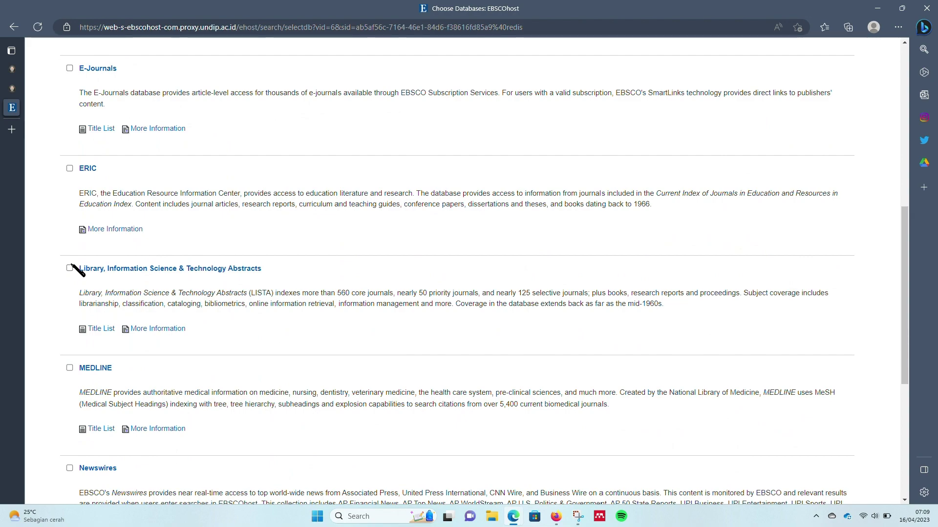
pyautogui.click(70, 268)
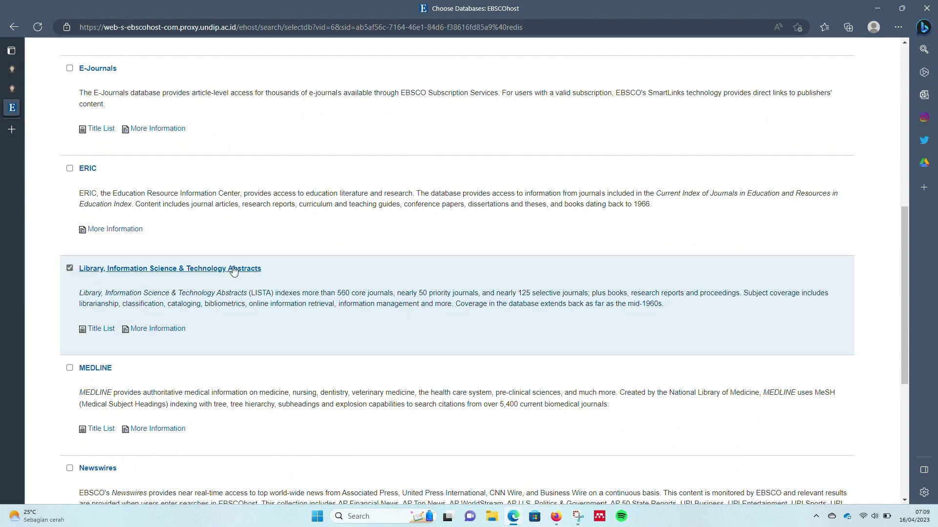
pyautogui.scroll(-5, 268, 261)
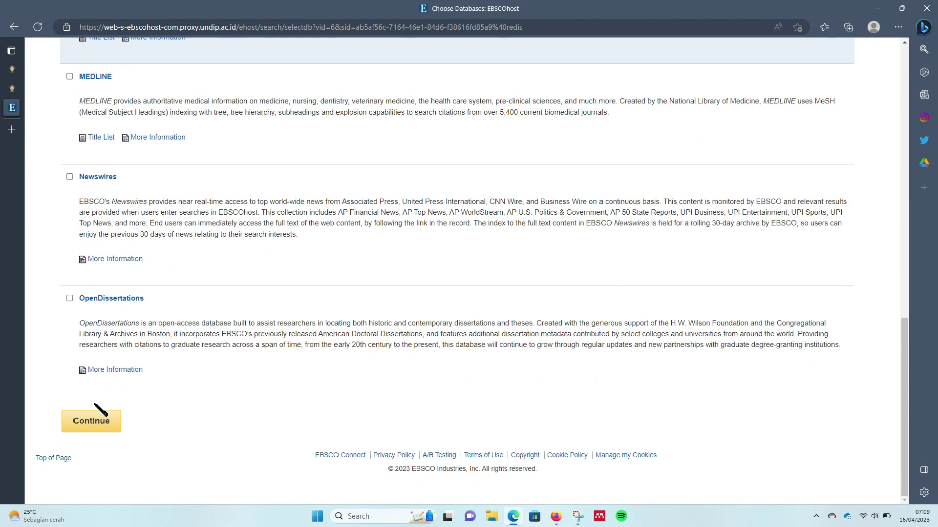
pyautogui.click(80, 430)
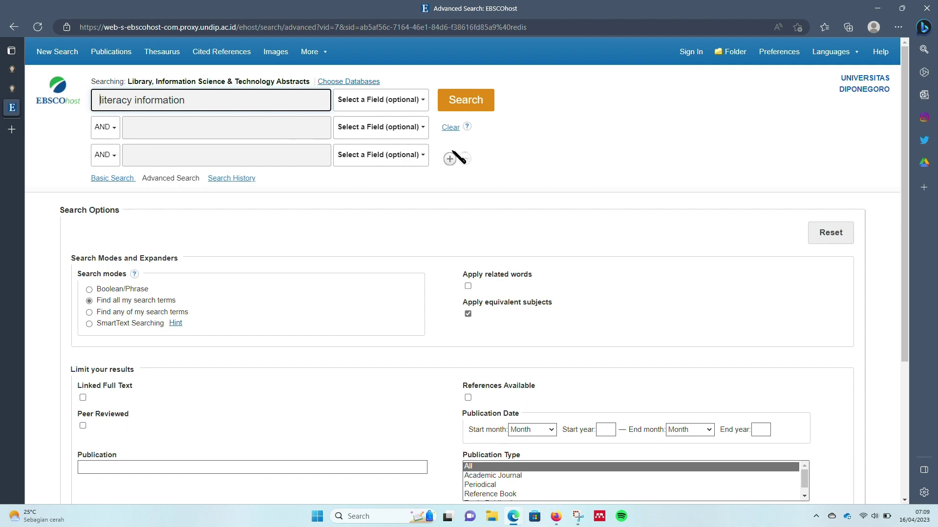
pyautogui.click(483, 108)
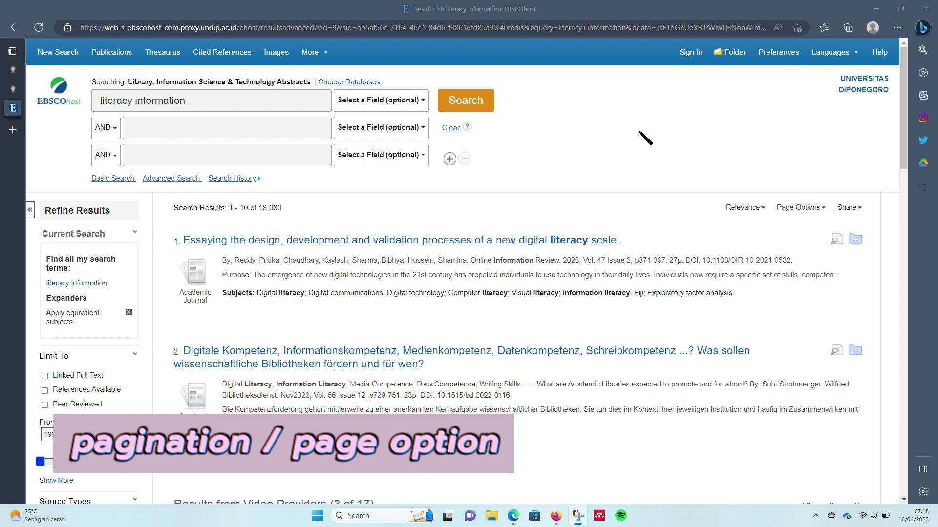
# - Review the page options, including the results-per-page choices, and apply the Title Only result format
pyautogui.click(814, 210)
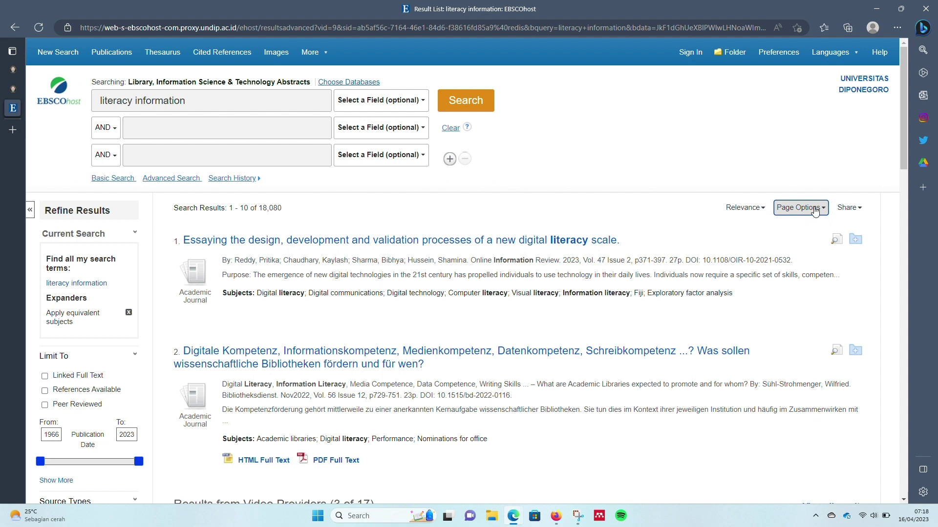
pyautogui.click(812, 210)
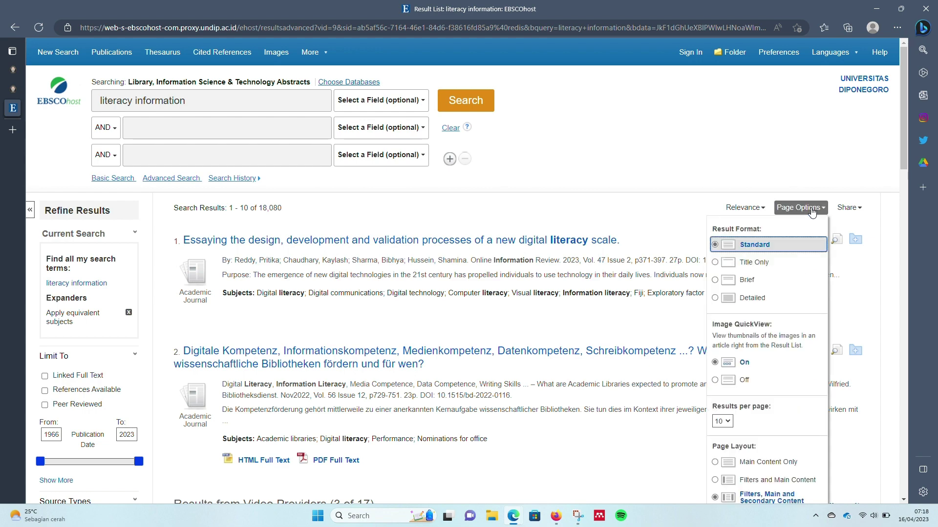
pyautogui.scroll(-2, 774, 162)
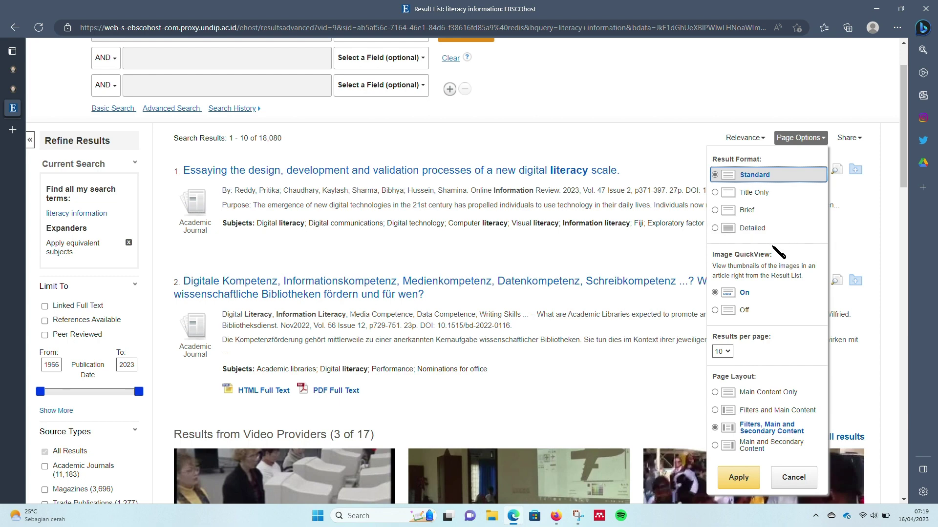
pyautogui.click(729, 351)
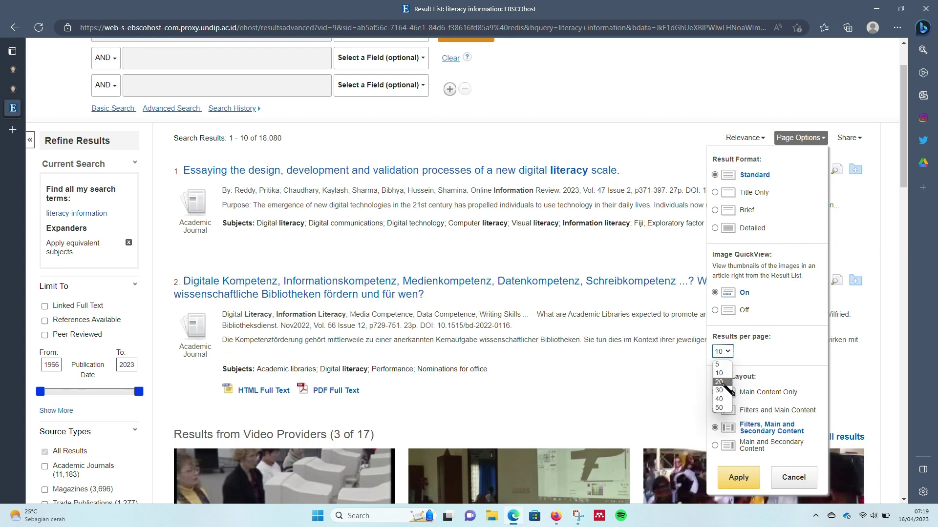
pyautogui.click(727, 353)
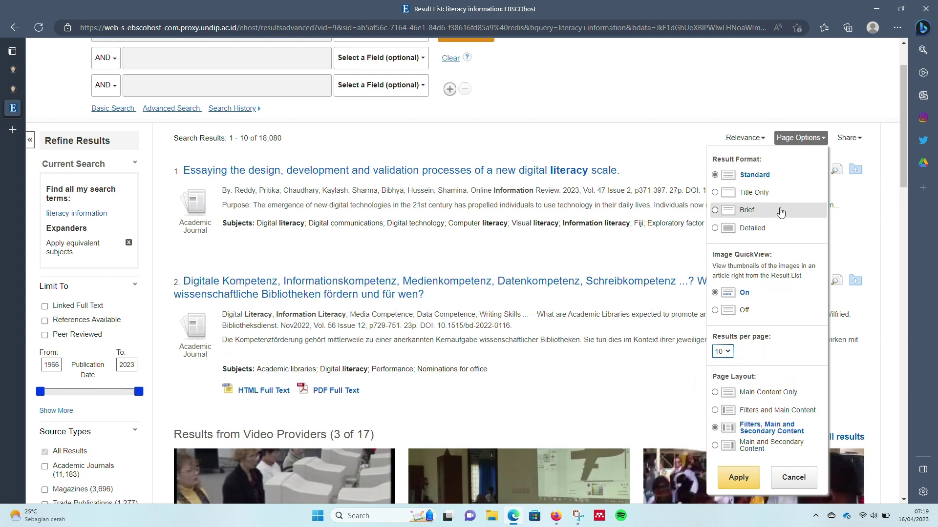
pyautogui.scroll(2, 782, 288)
pyautogui.scroll(-2, 771, 305)
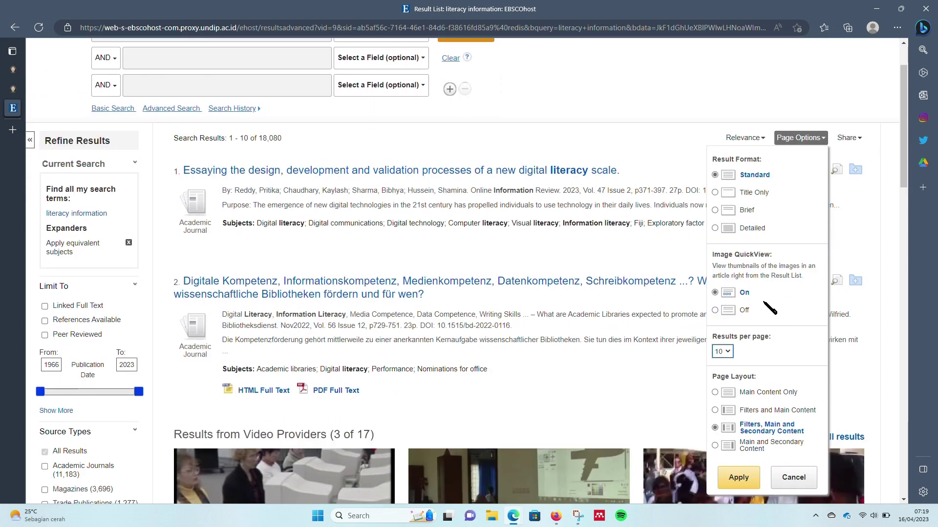
pyautogui.click(715, 193)
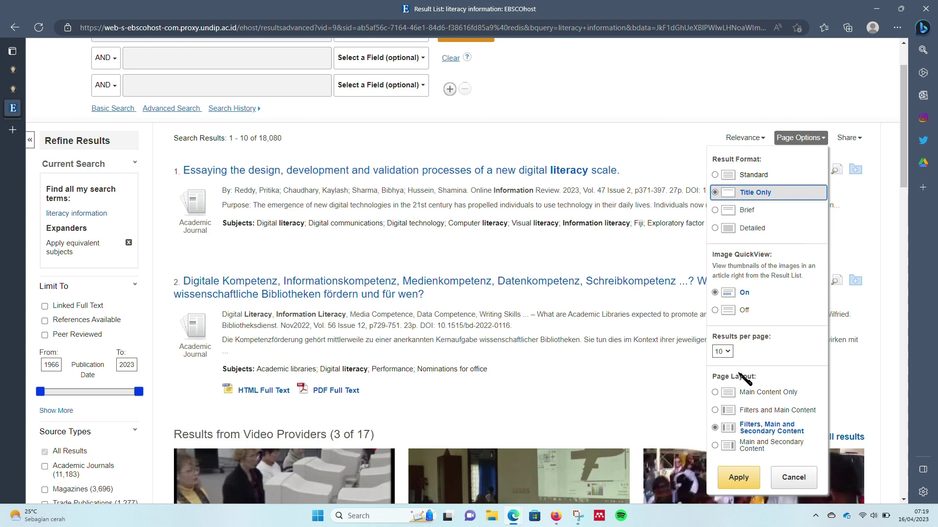
pyautogui.click(744, 480)
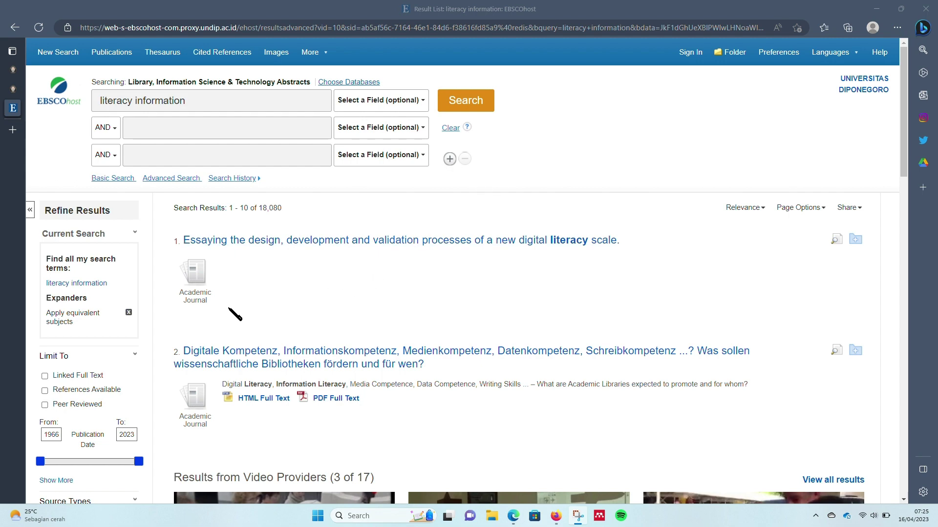
# - Look over the result filters and limit the publication date range to 2015–2023
pyautogui.scroll(-3, 154, 254)
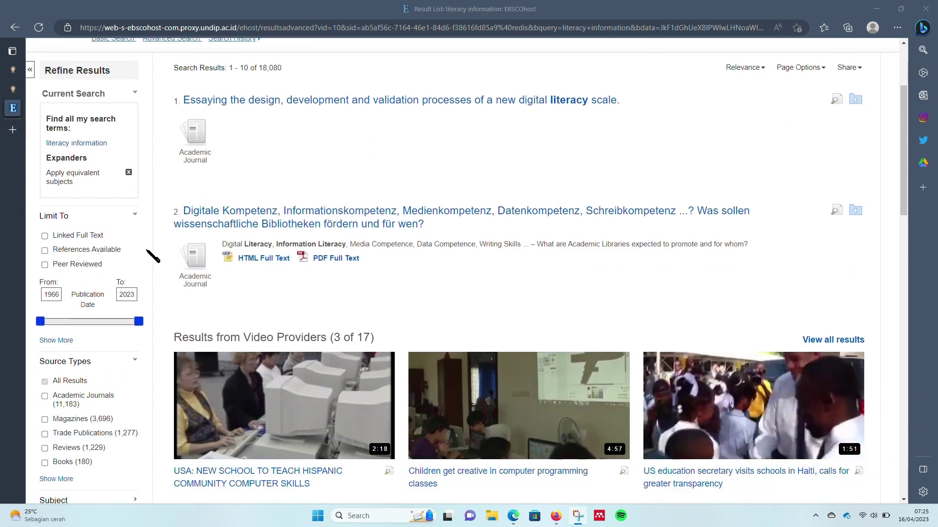
pyautogui.scroll(-3, 153, 255)
pyautogui.scroll(1, 91, 287)
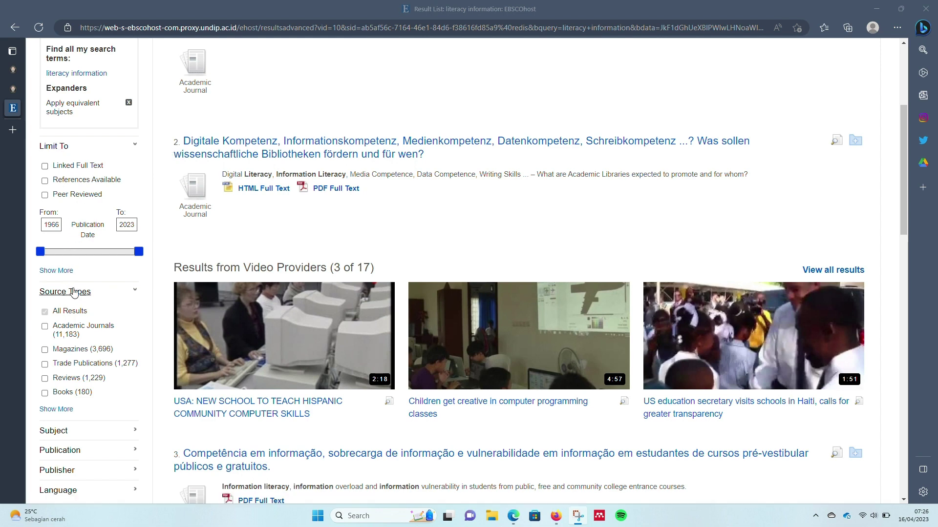
pyautogui.scroll(-1, 81, 298)
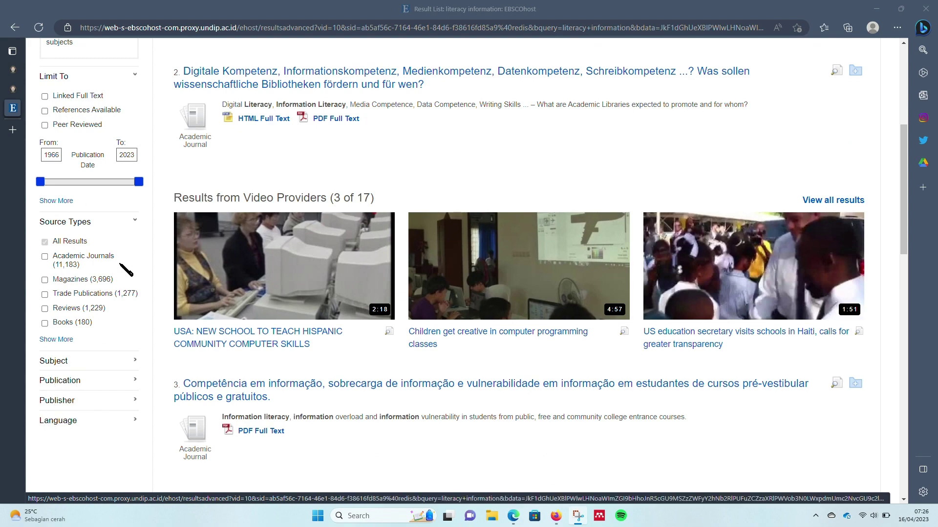
pyautogui.scroll(2, 105, 255)
pyautogui.scroll(-3, 104, 257)
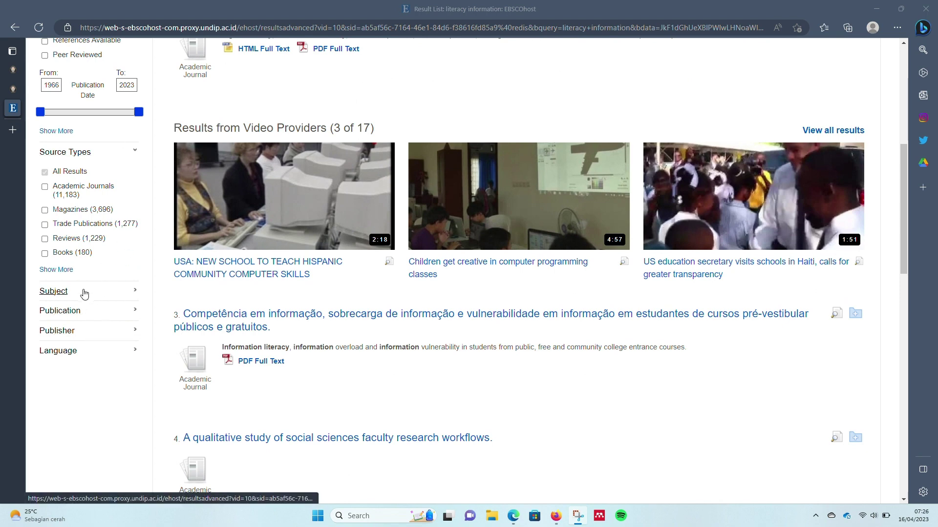
pyautogui.scroll(3, 85, 250)
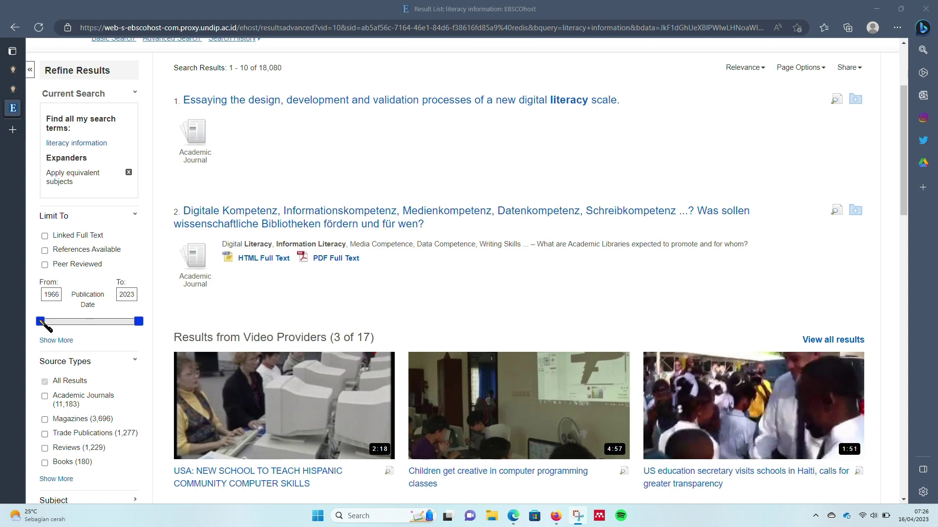
pyautogui.moveTo(40, 321); pyautogui.dragTo(125, 321)
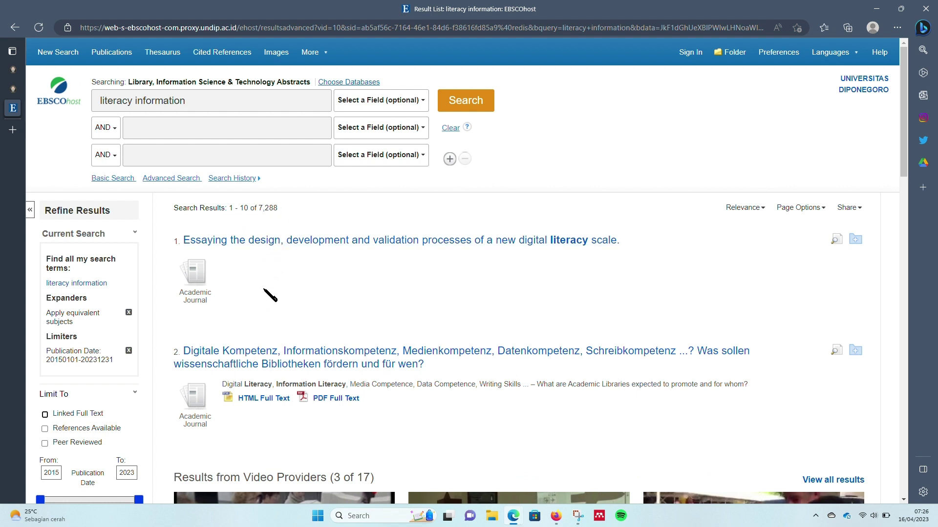
# - Look through the date-limited results and the source type, subject, publication, publisher and language filters, and open the full source type list
pyautogui.scroll(-8, 270, 296)
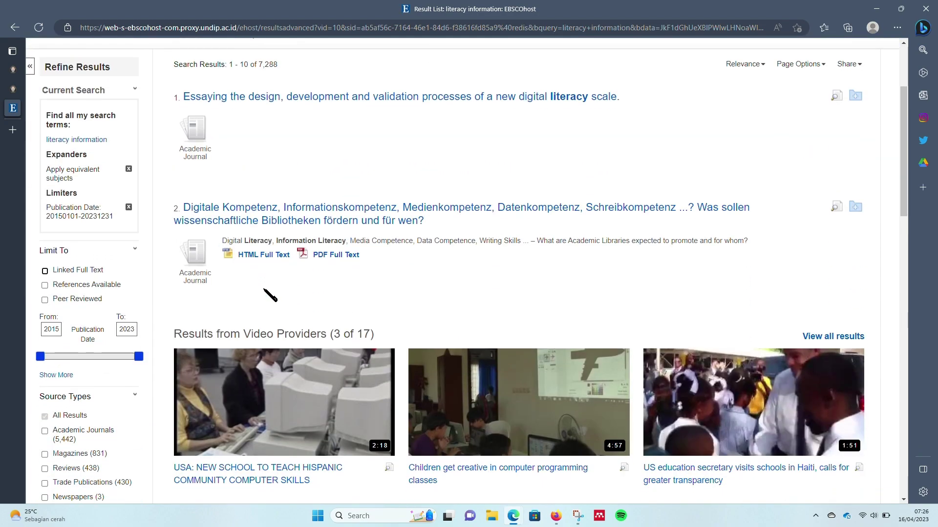
pyautogui.scroll(-3, 266, 294)
pyautogui.scroll(9, 264, 293)
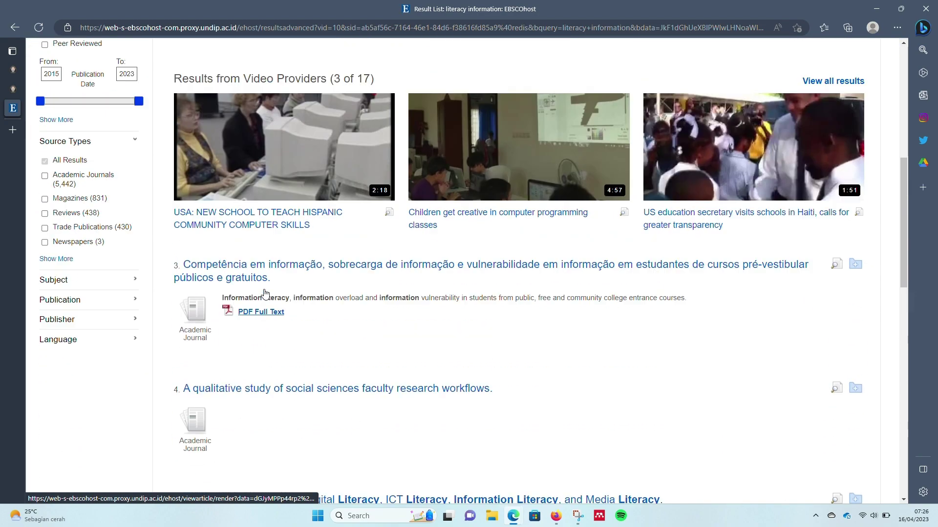
pyautogui.scroll(-1, 258, 294)
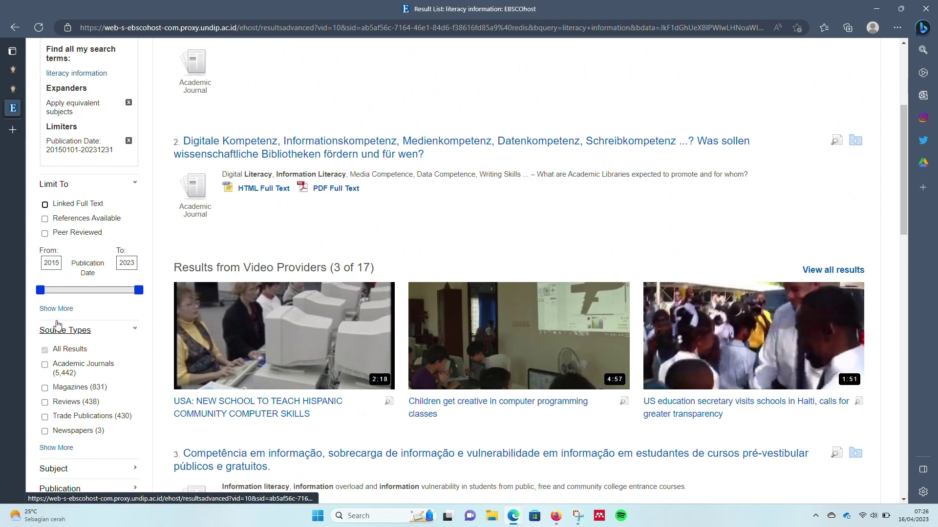
pyautogui.scroll(4, 158, 256)
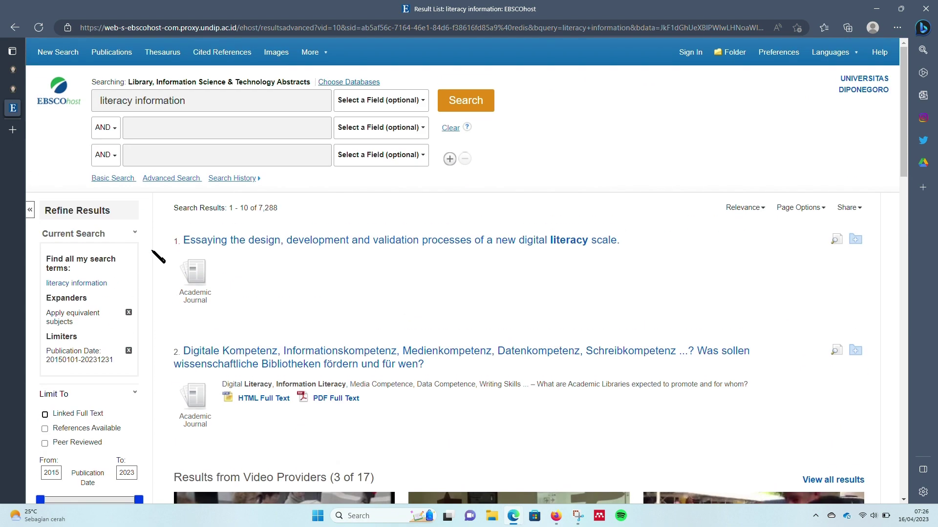
pyautogui.scroll(-4, 122, 413)
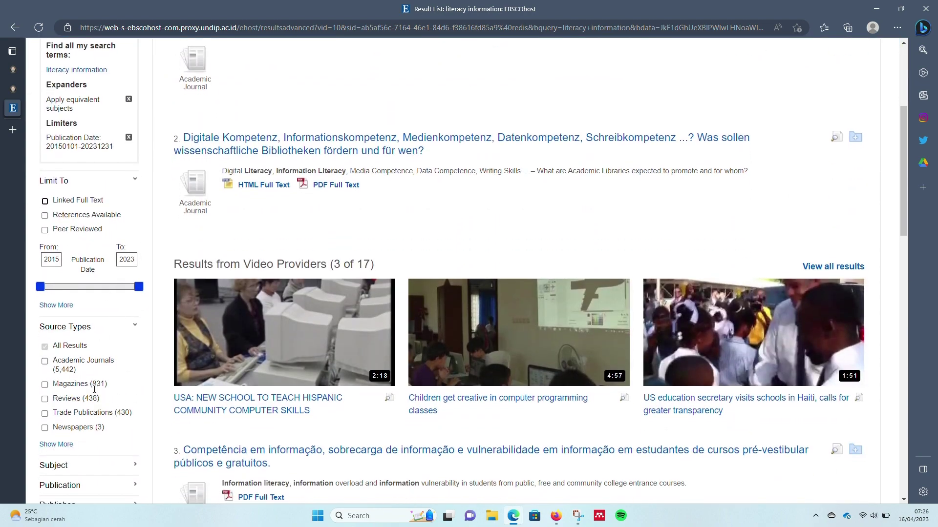
pyautogui.scroll(-4, 106, 366)
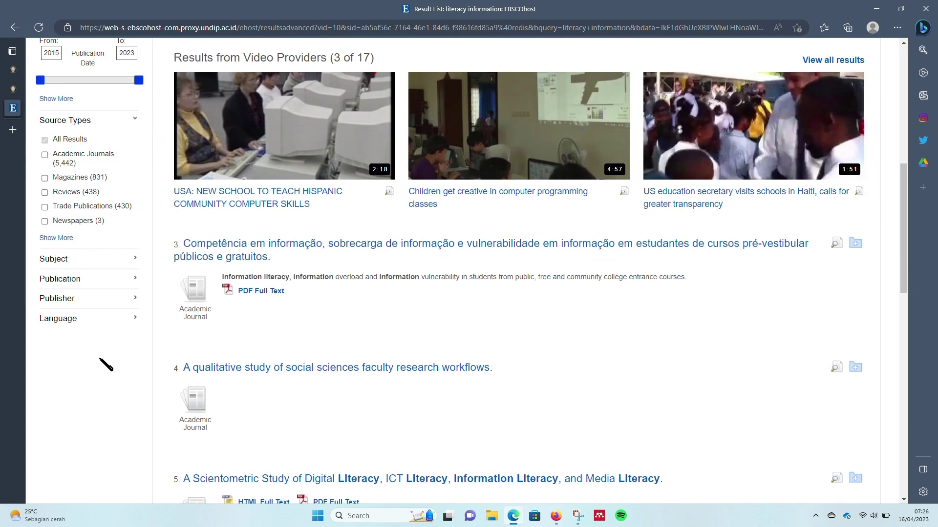
pyautogui.click(56, 238)
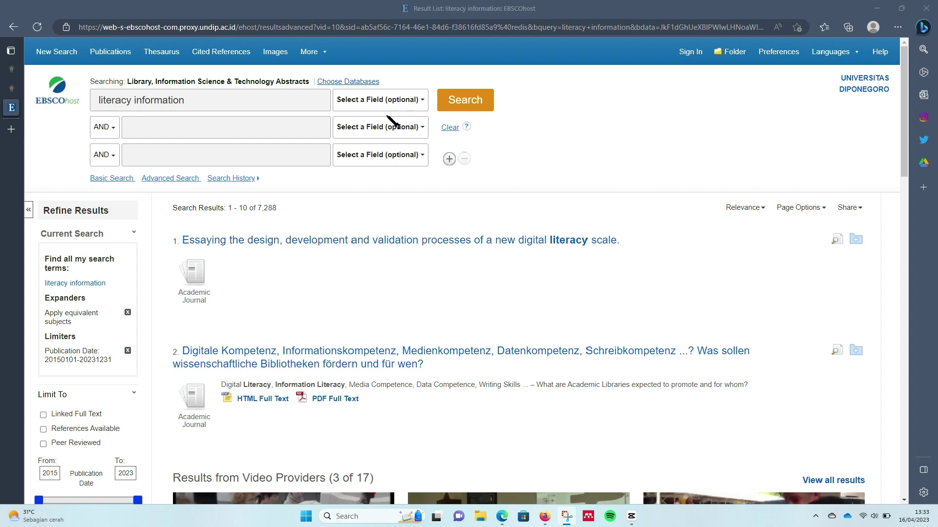
# - Open the blank Basic Search page, switch to Advanced Search and view the Boolean operators available for the second search row
pyautogui.click(117, 180)
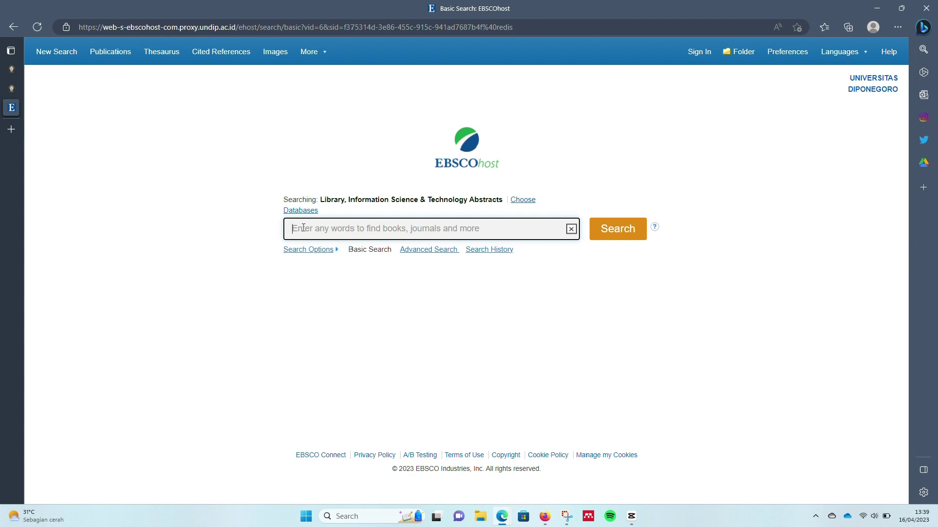
pyautogui.click(420, 250)
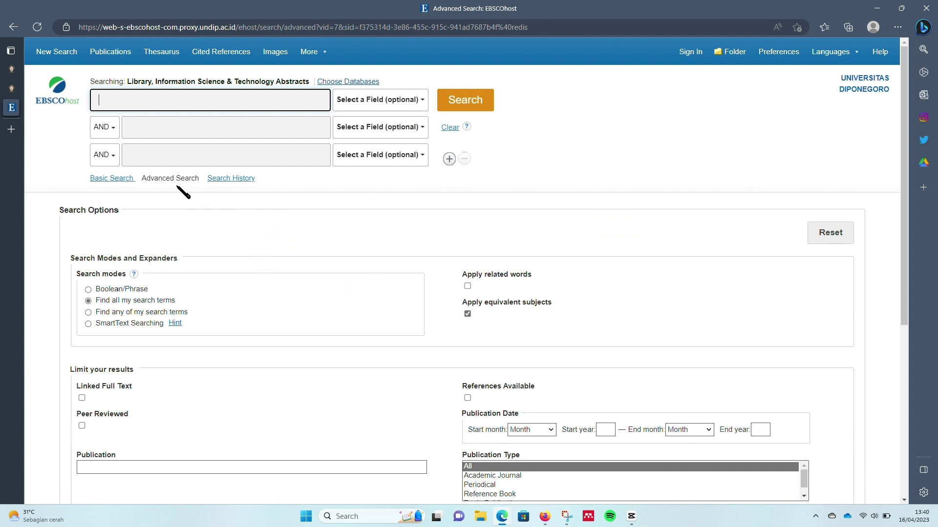
pyautogui.click(109, 128)
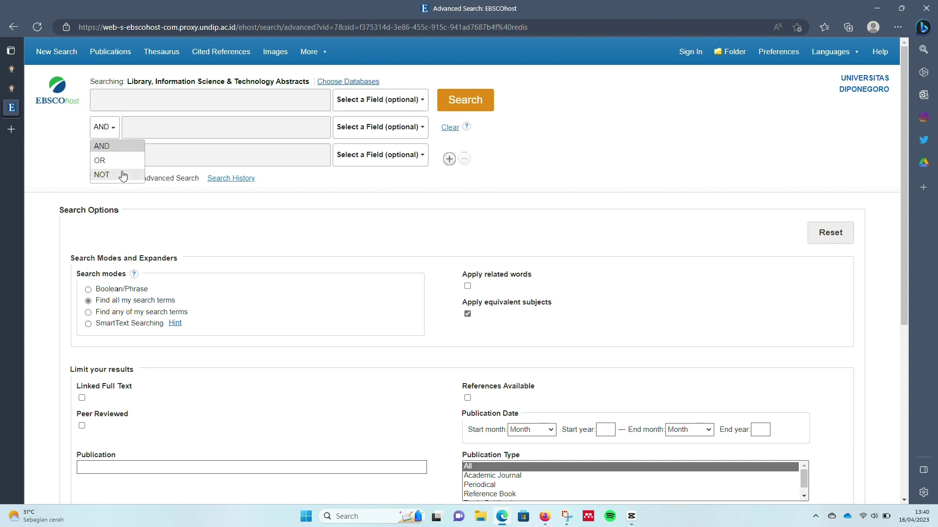
pyautogui.click(285, 181)
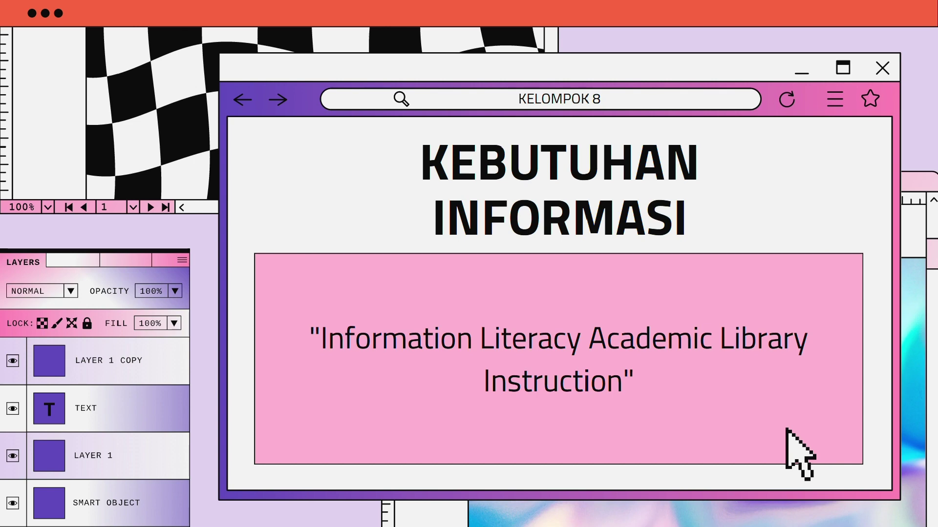
pyautogui.click(805, 228)
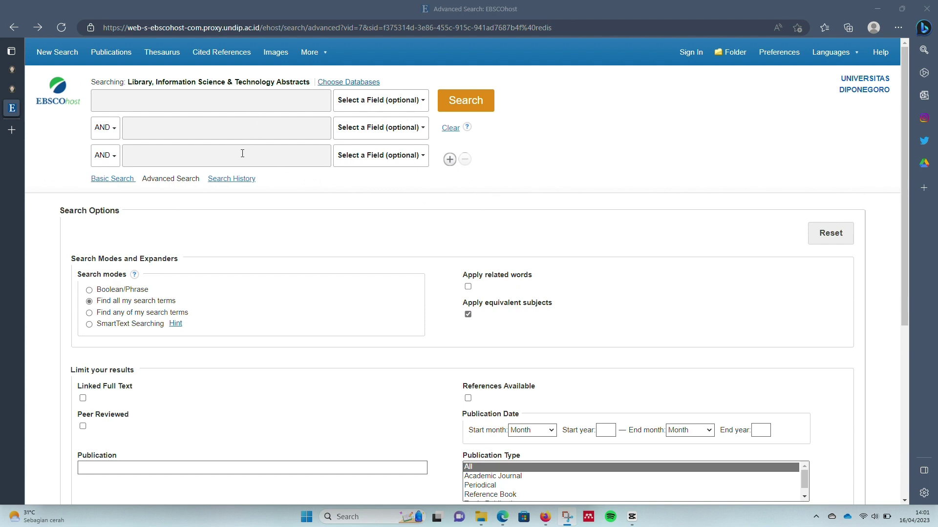
# - Enter "information literacy" as the term in the first advanced search row, using the matching suggestion
pyautogui.click(220, 98)
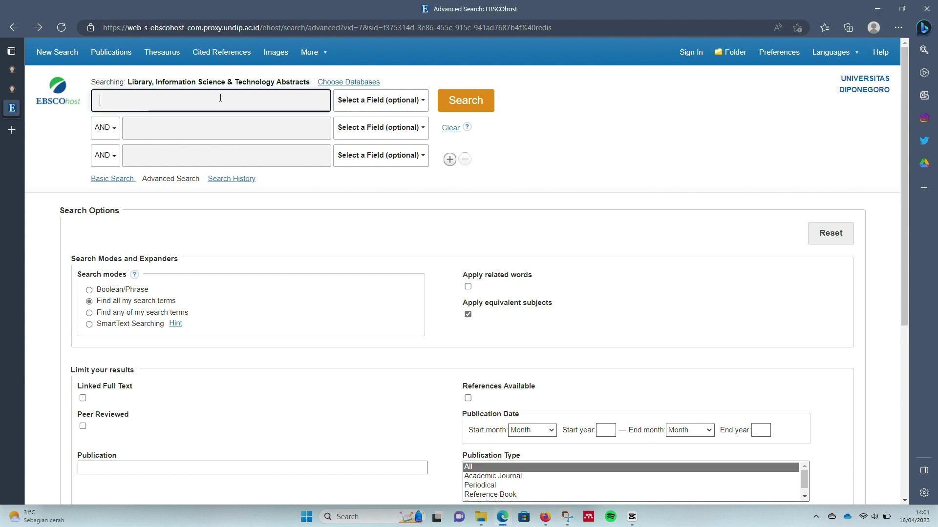
pyautogui.write('information literac')
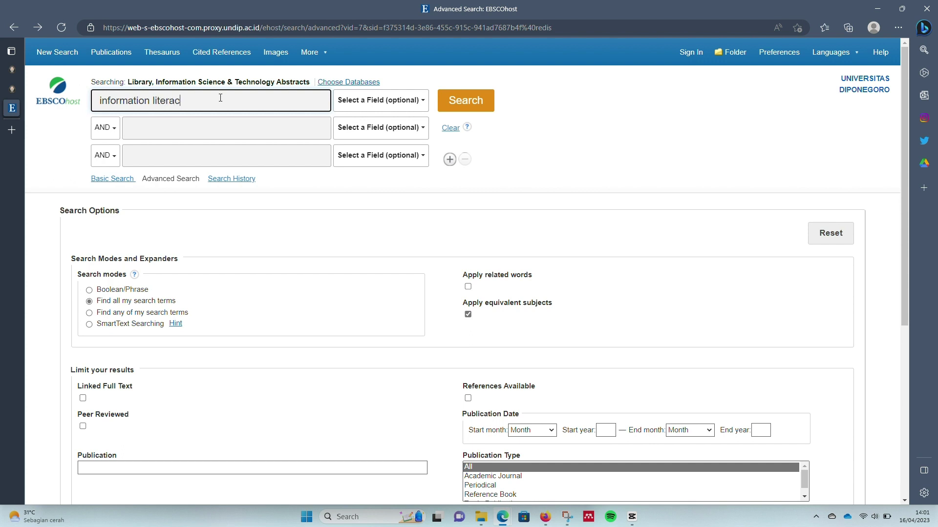
pyautogui.write('y')
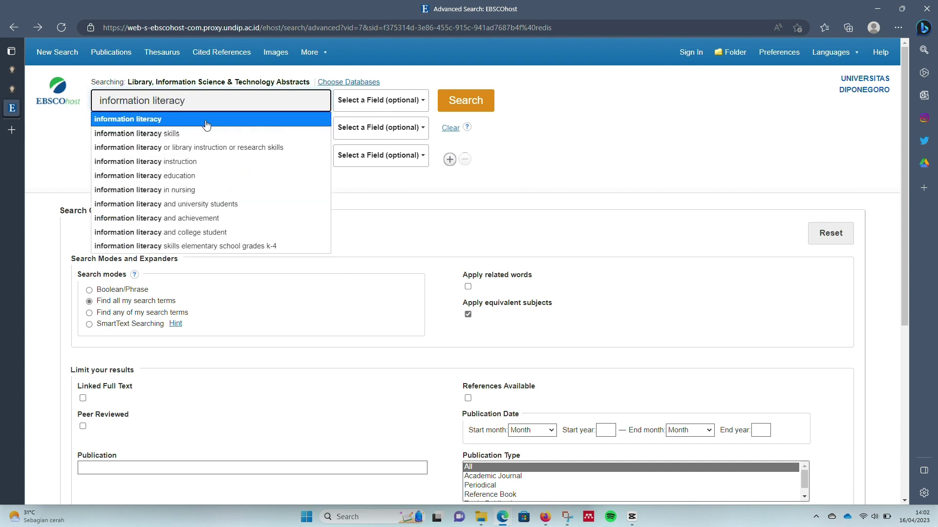
pyautogui.click(206, 124)
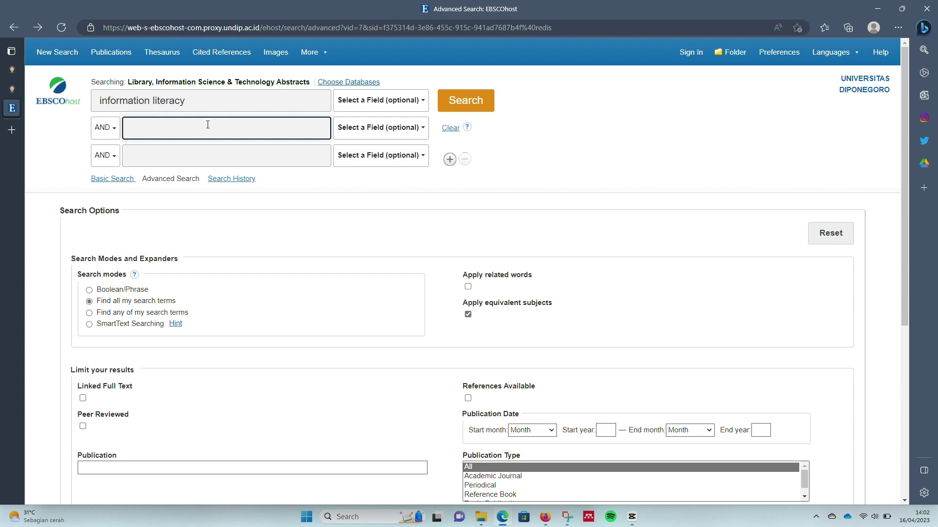
# - Add "academic libraries" as the second search term, taken from the suggestions and combined with AND
pyautogui.write('aca')
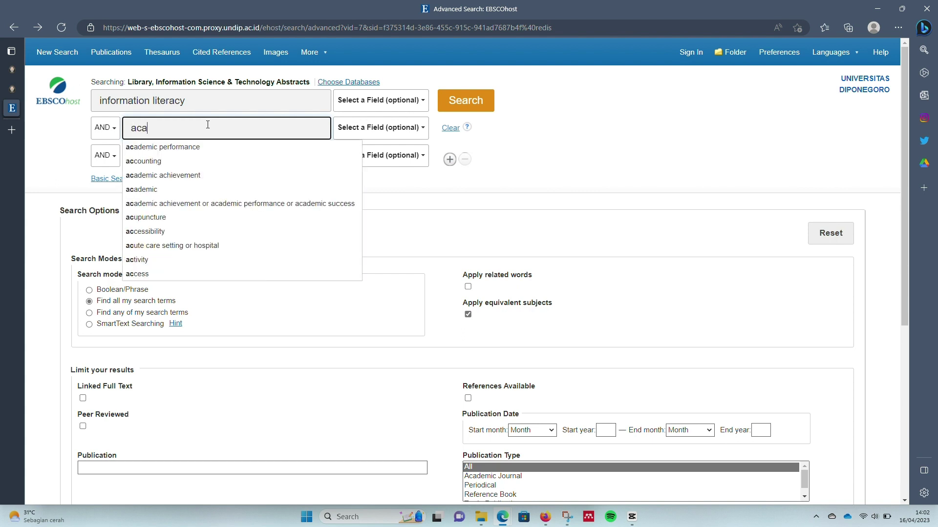
pyautogui.write('demic')
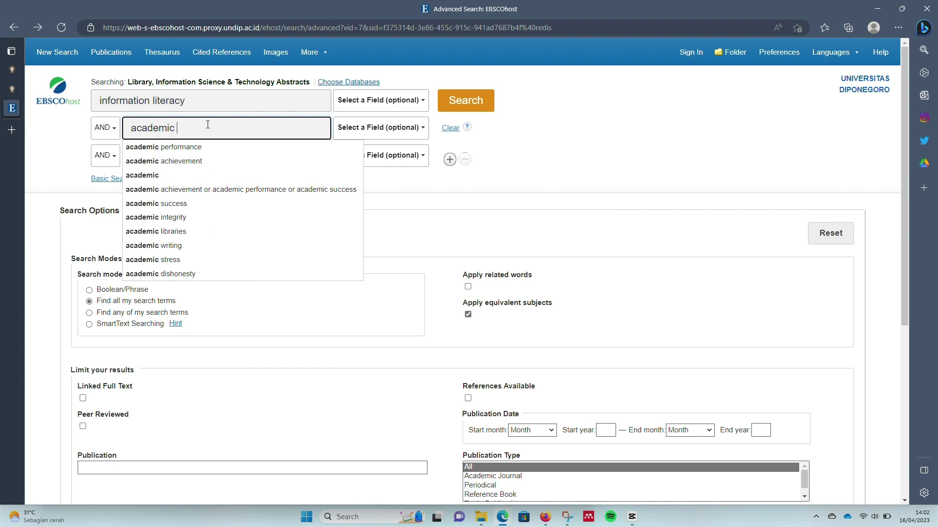
pyautogui.write(' libr')
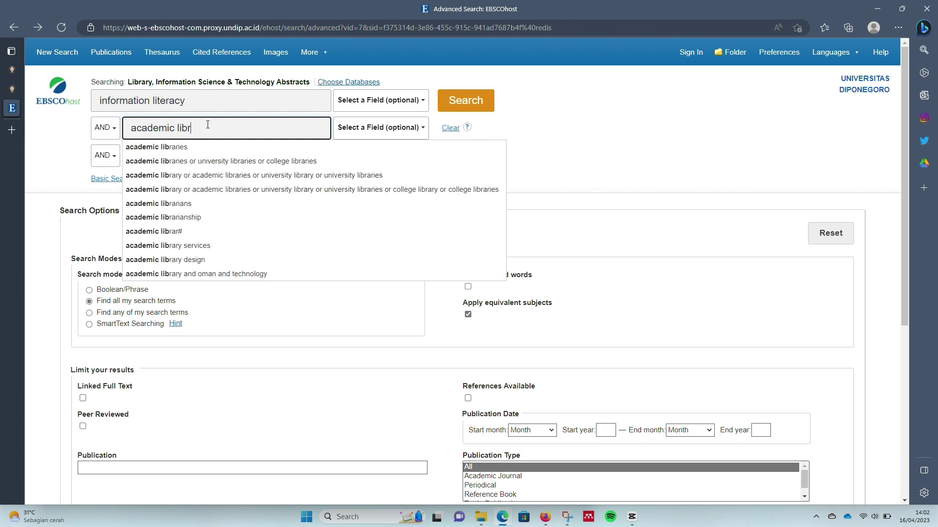
pyautogui.click(212, 147)
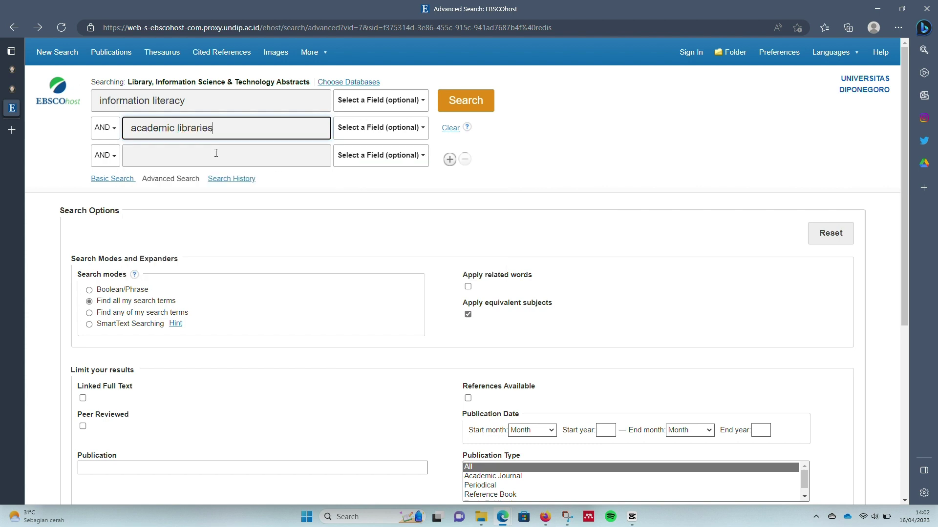
# - Fill the third search row with the suggested term "instruction", combined with AND
pyautogui.click(207, 159)
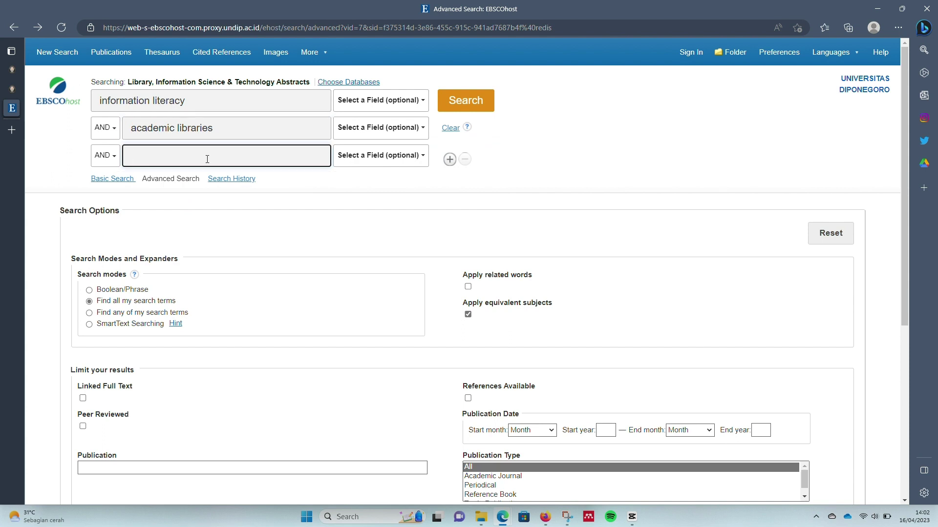
pyautogui.write('inst')
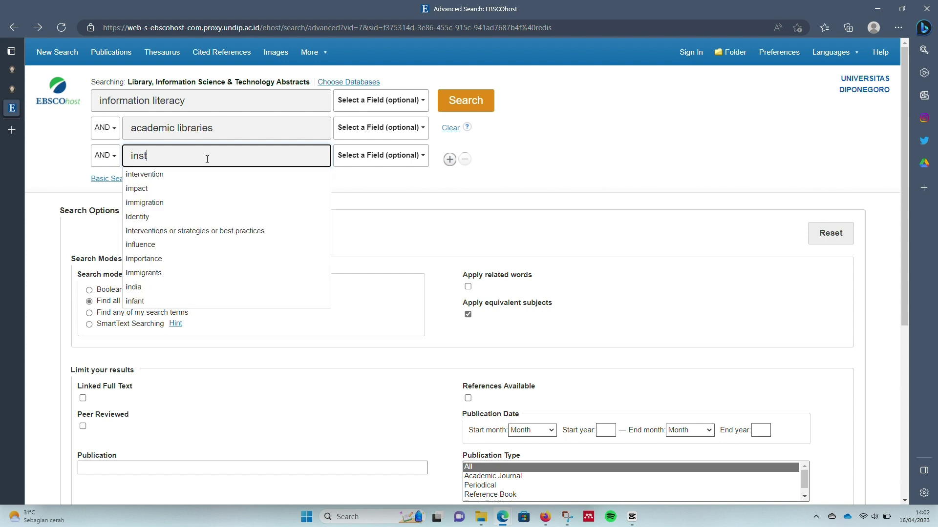
pyautogui.write('ructi')
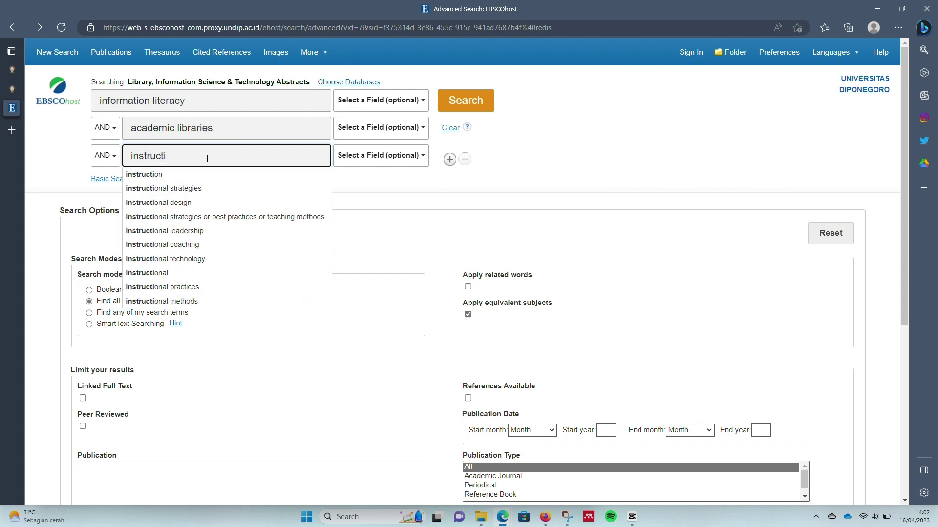
pyautogui.click(252, 180)
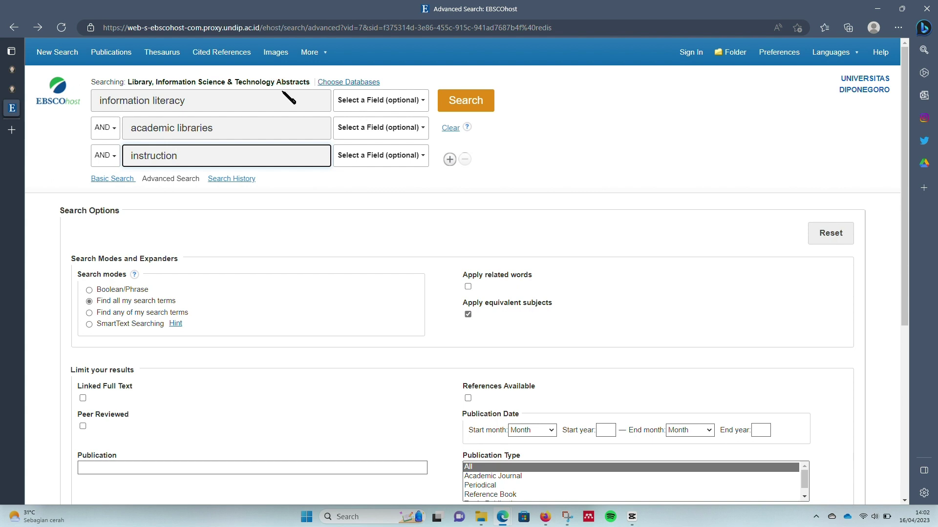
# - Restrict the first two terms to SU Subject Terms and the third to TI Title, and run the search
pyautogui.click(390, 106)
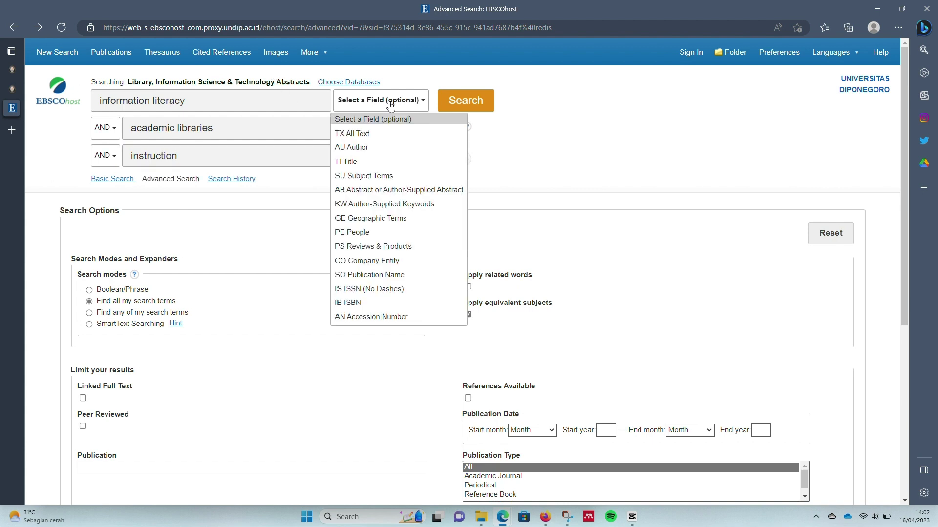
pyautogui.click(380, 176)
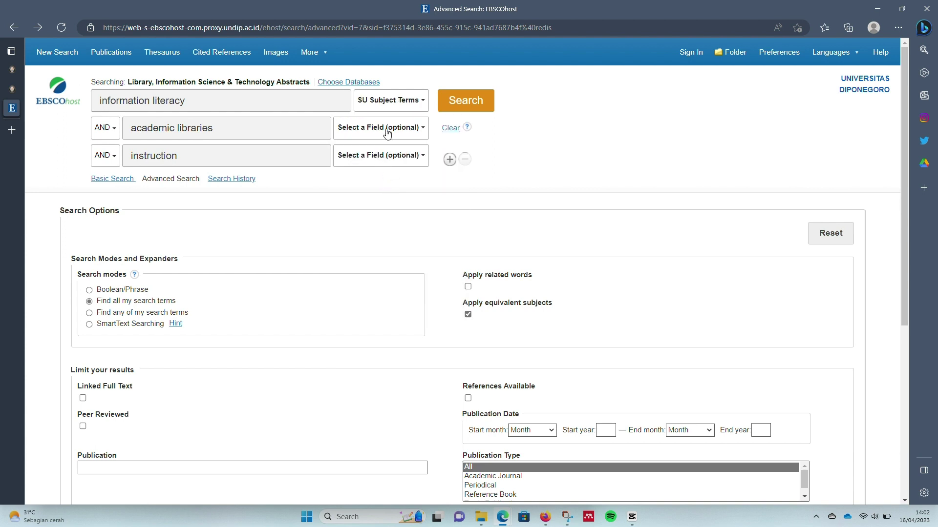
pyautogui.click(387, 133)
pyautogui.click(372, 204)
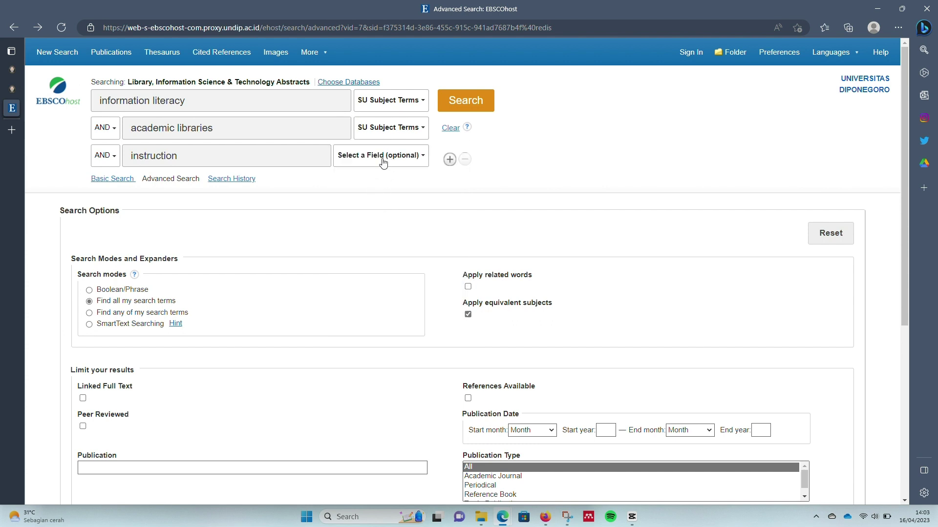
pyautogui.click(383, 161)
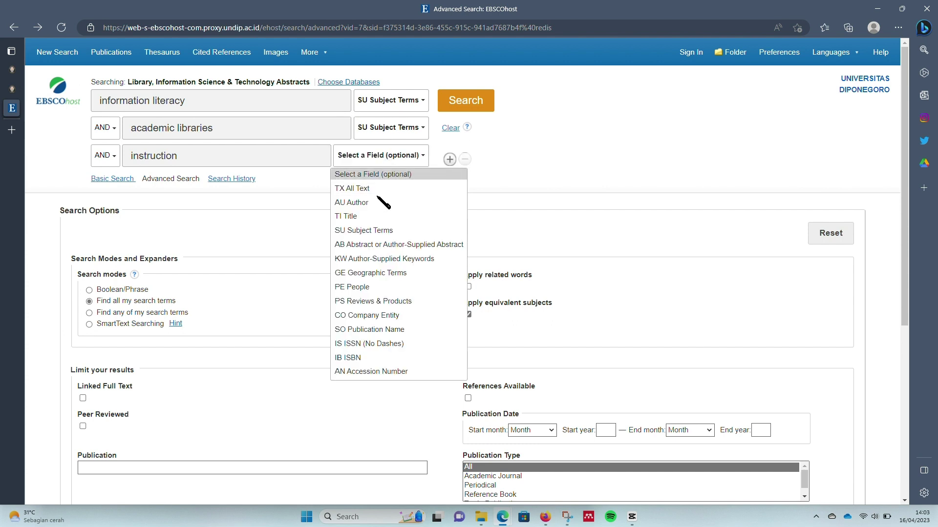
pyautogui.click(369, 216)
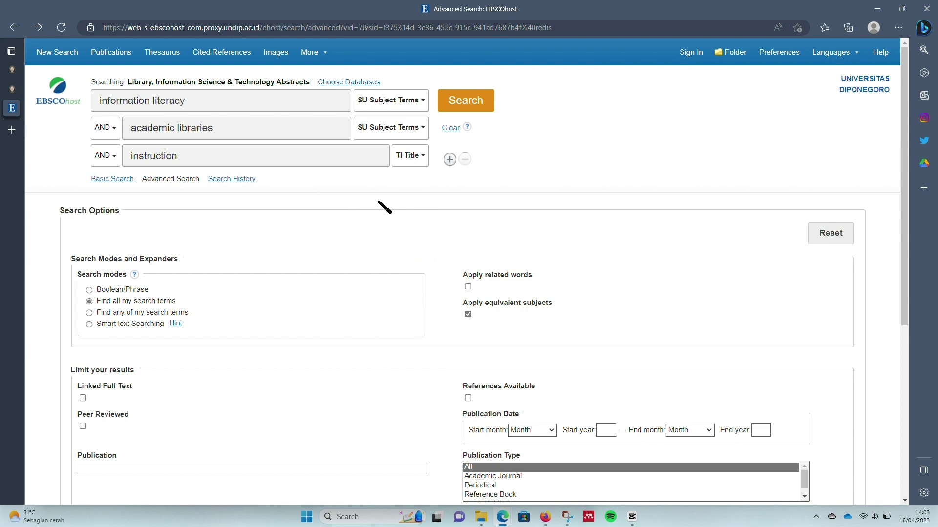
pyautogui.click(466, 102)
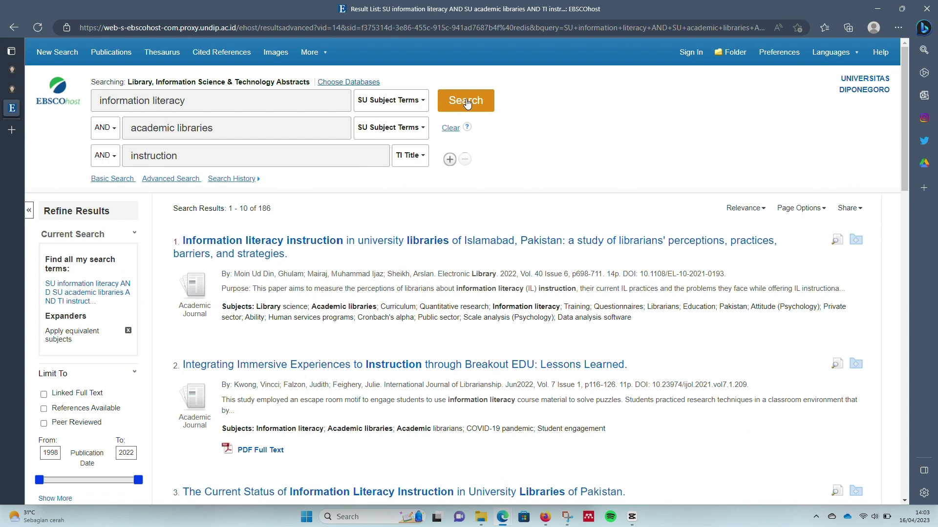
# - Look through the first page of advanced search results, checking the article titles, sources and subjects
pyautogui.scroll(-1, 477, 200)
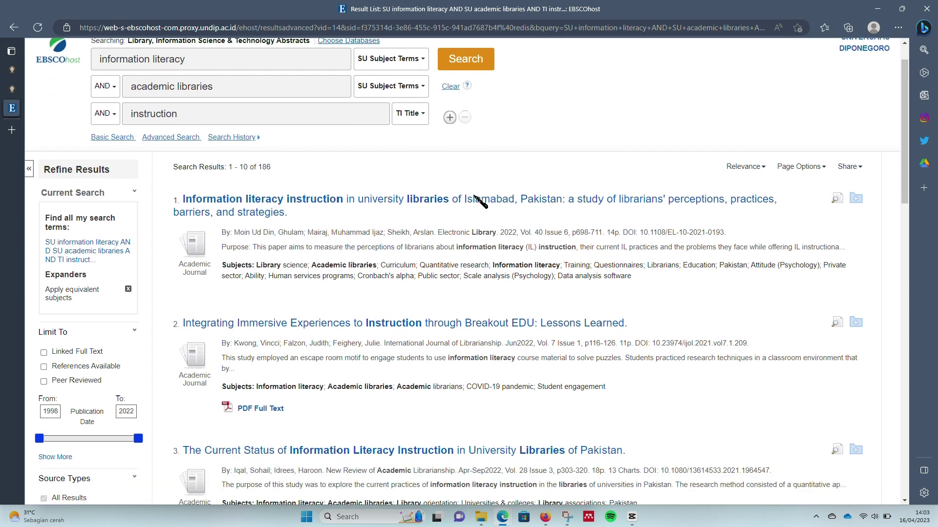
pyautogui.scroll(-3, 477, 201)
pyautogui.scroll(1, 476, 200)
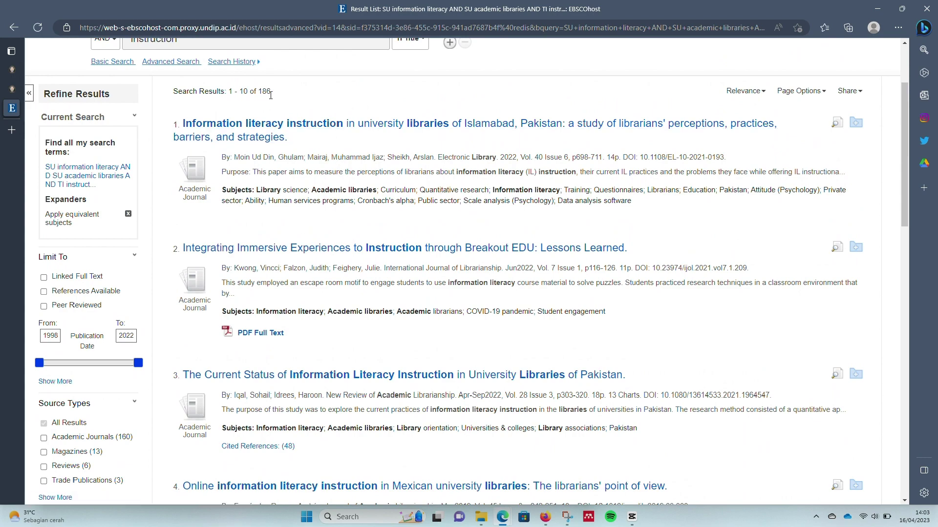
pyautogui.scroll(-1, 332, 148)
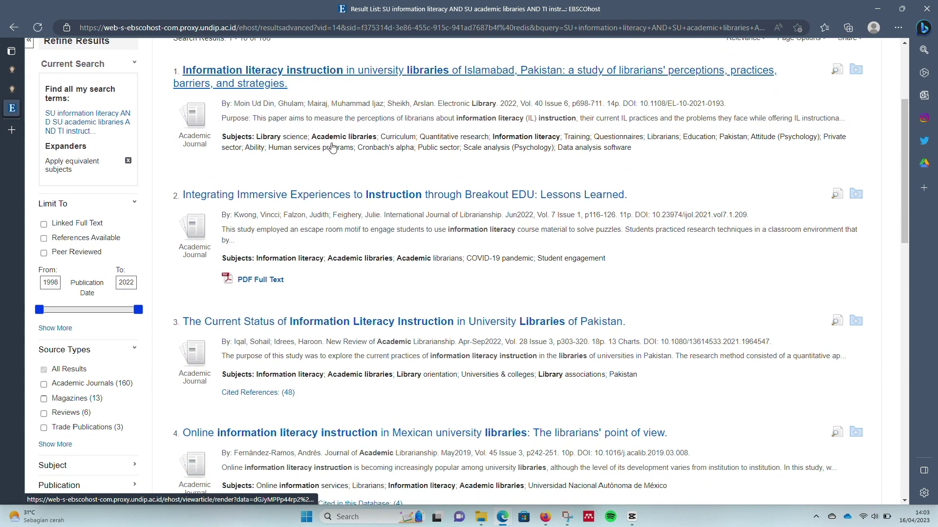
pyautogui.scroll(-9, 332, 148)
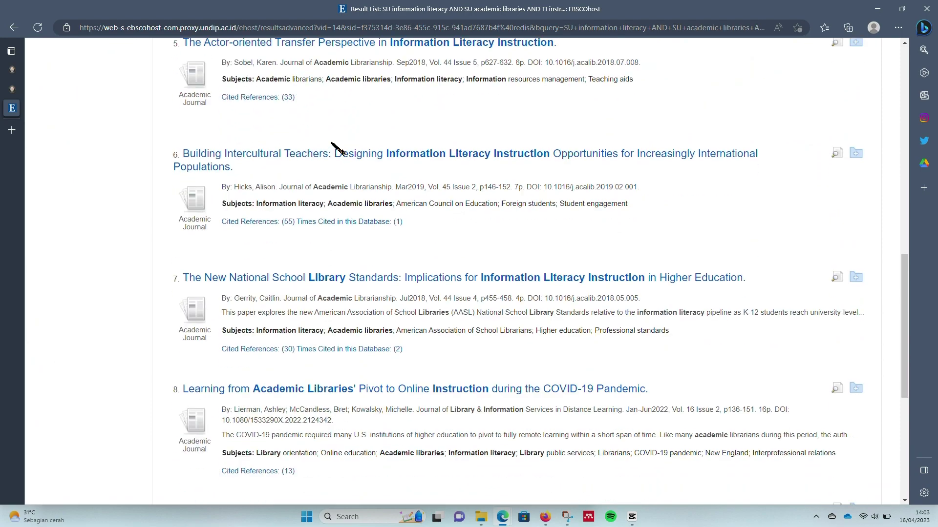
pyautogui.scroll(-6, 332, 145)
pyautogui.scroll(3, 332, 145)
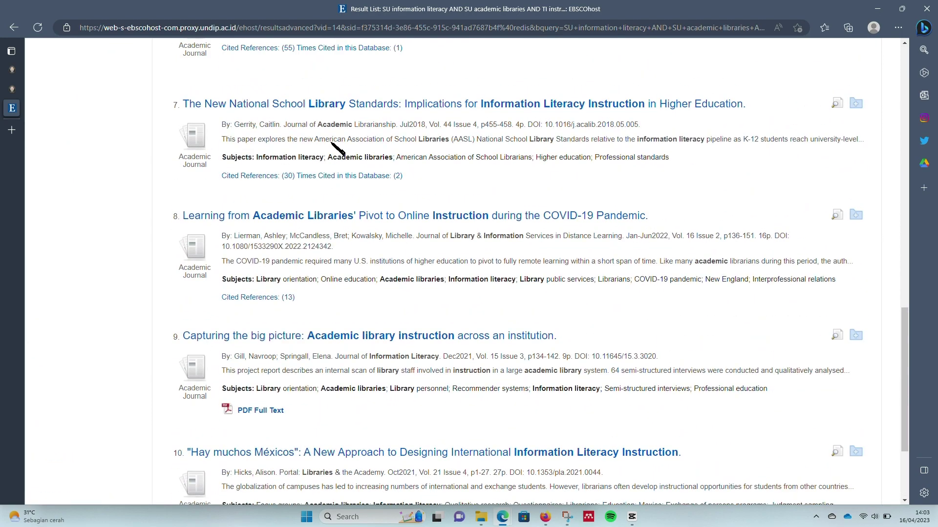
pyautogui.scroll(10, 337, 148)
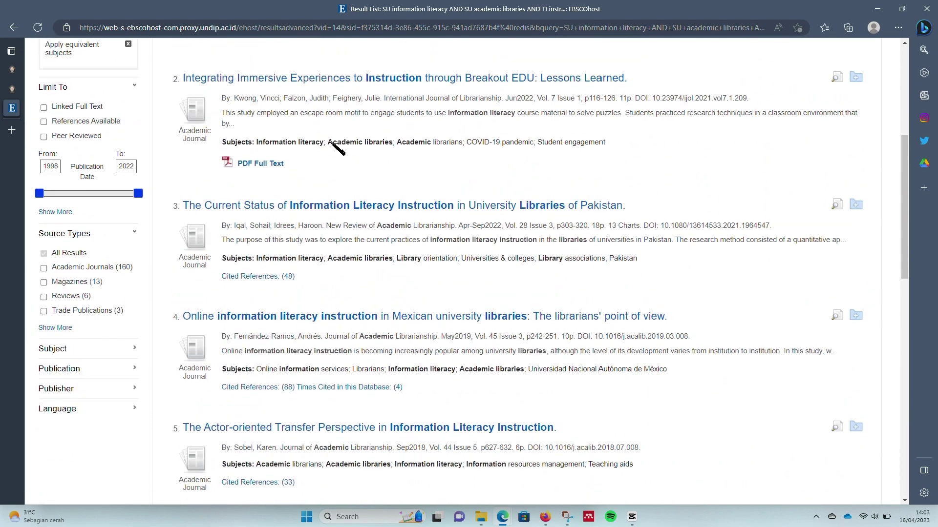
# - Limit the results to publication dates from 2018 and to the Academic Journals source type
pyautogui.scroll(5, 337, 148)
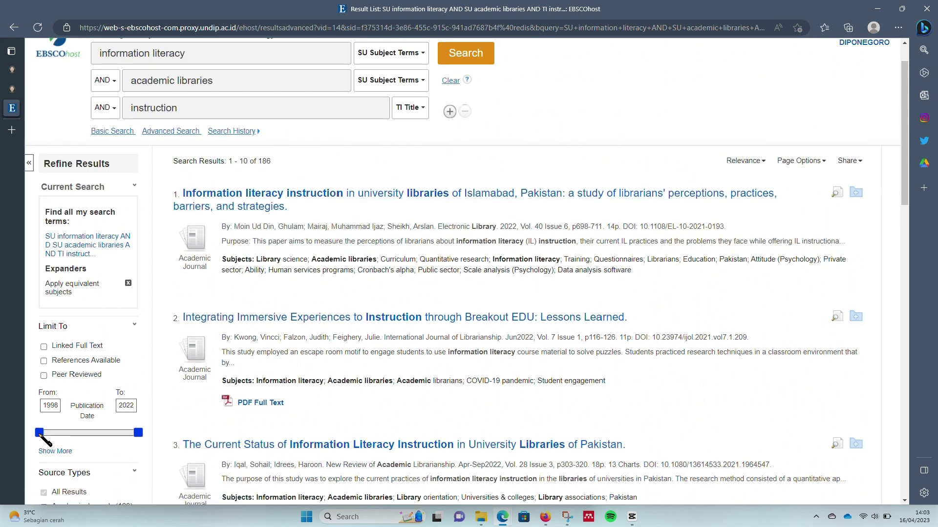
pyautogui.moveTo(40, 435); pyautogui.dragTo(122, 446)
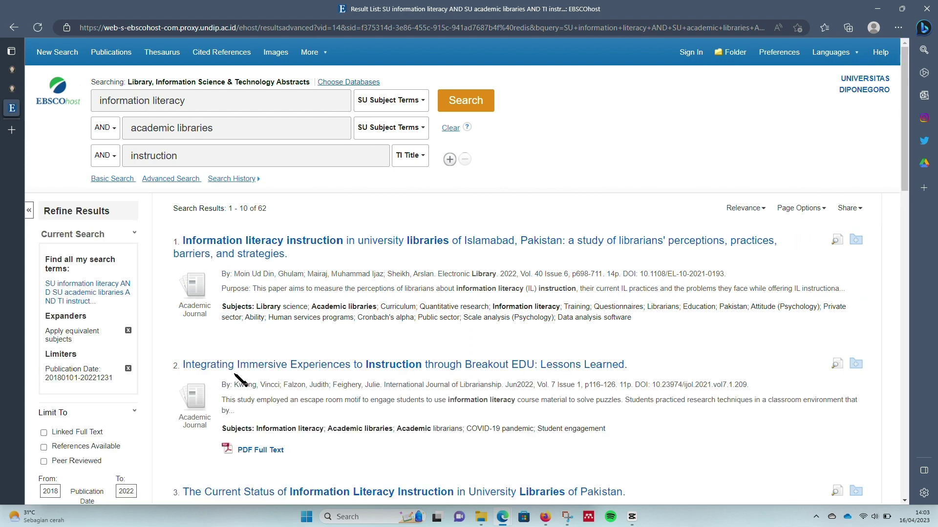
pyautogui.scroll(-5, 187, 376)
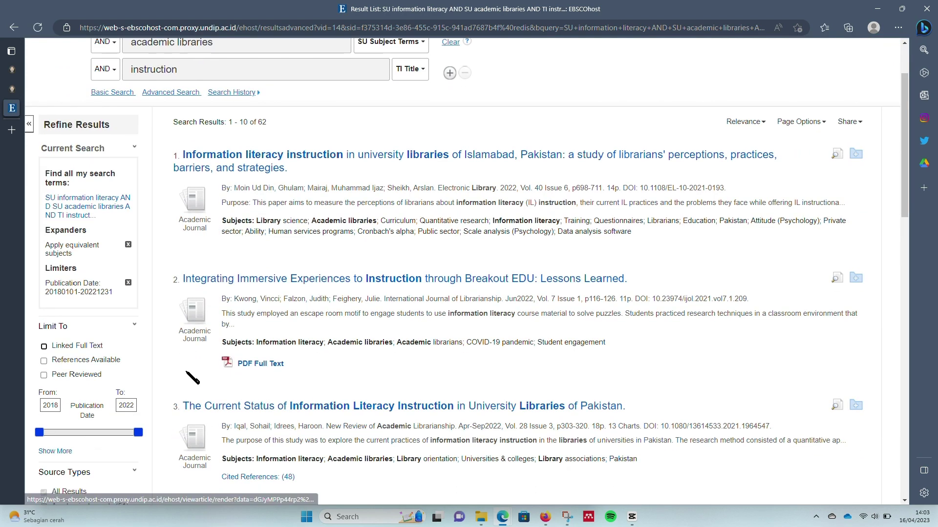
pyautogui.scroll(-1, 187, 376)
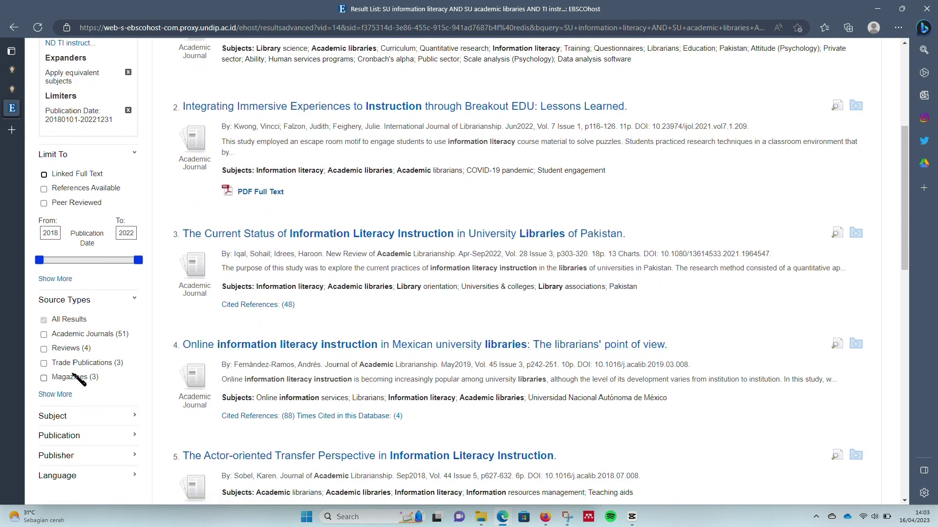
pyautogui.click(43, 335)
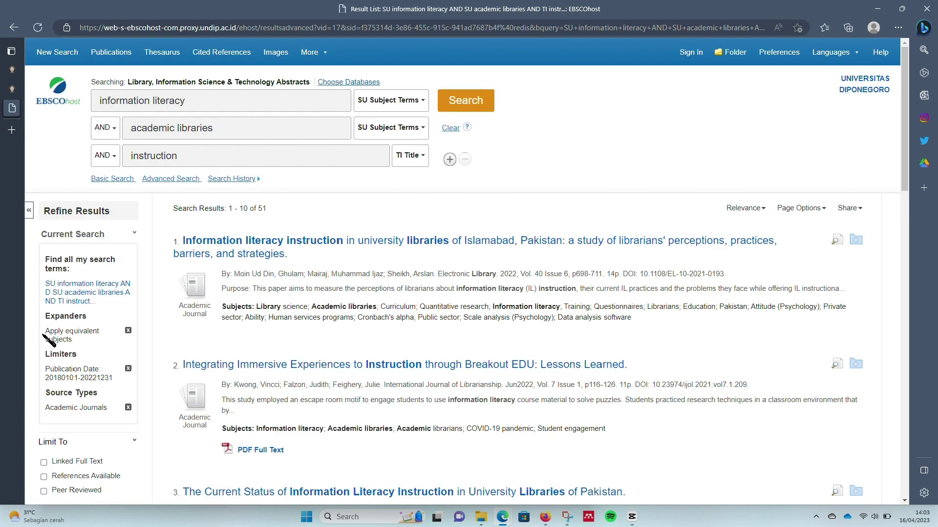
# - Open the first result, on information literacy instruction in Islamabad's university libraries, and review its detailed record, including subject terms and abstract
pyautogui.scroll(4, 274, 275)
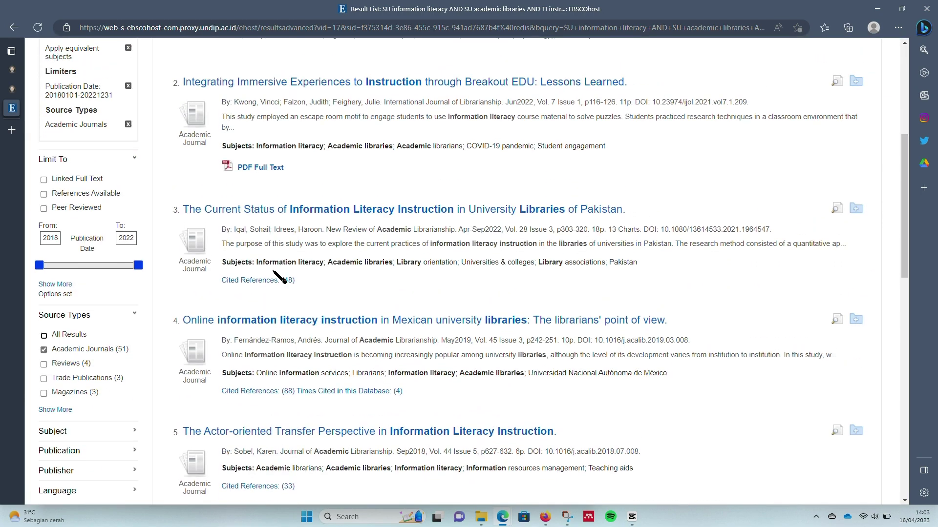
pyautogui.scroll(3, 274, 276)
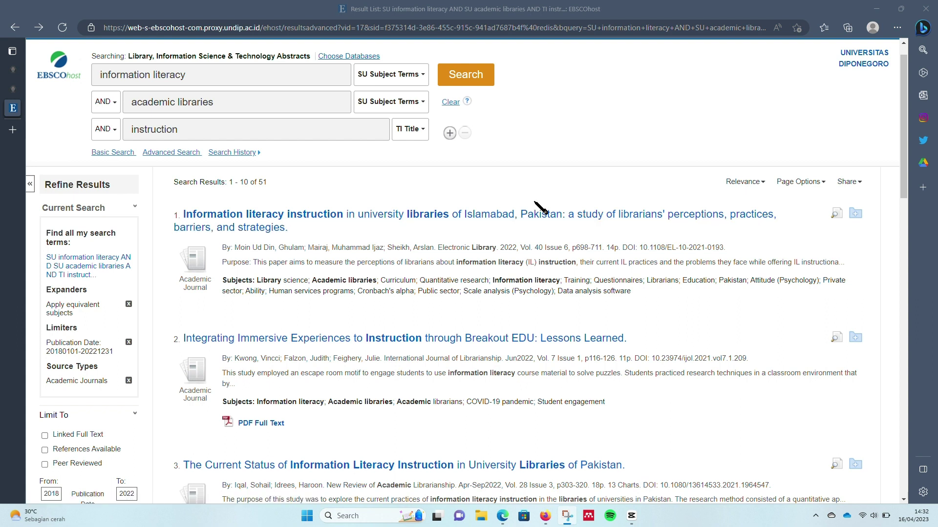
pyautogui.scroll(-1, 510, 187)
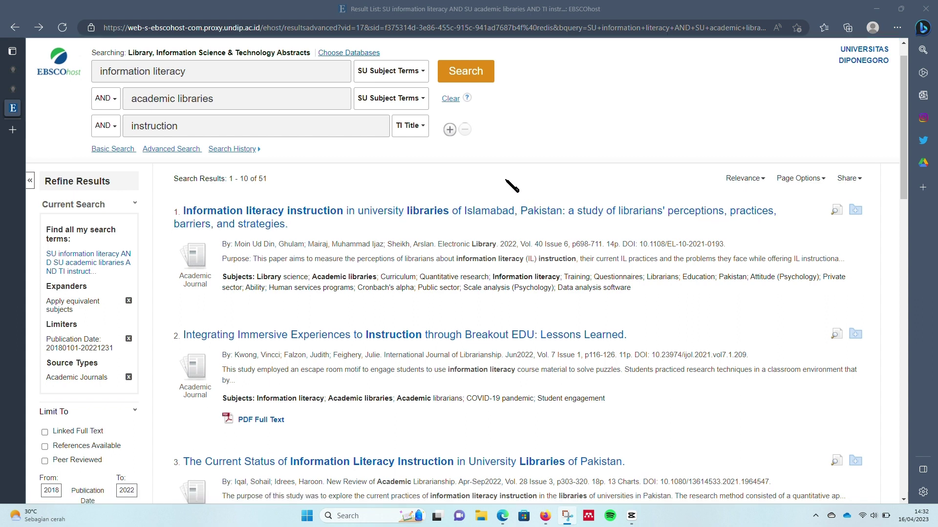
pyautogui.scroll(1, 510, 185)
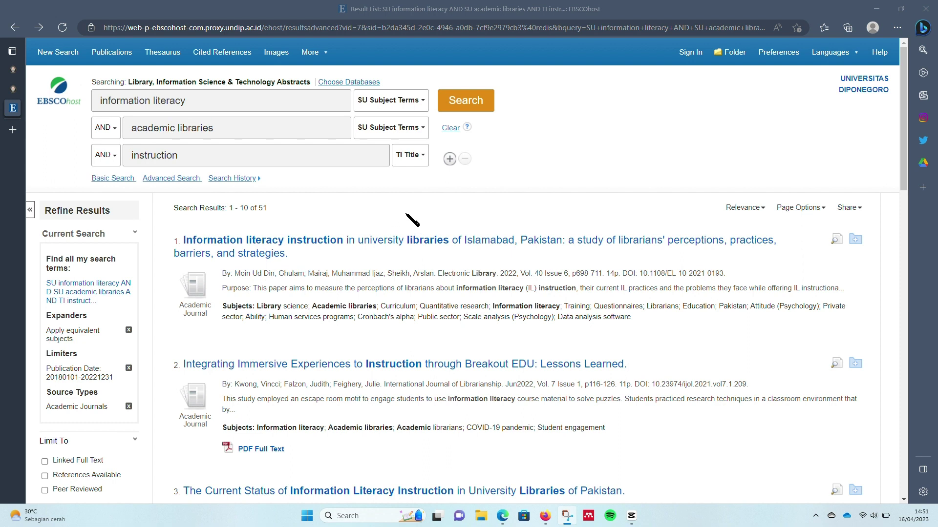
pyautogui.click(299, 246)
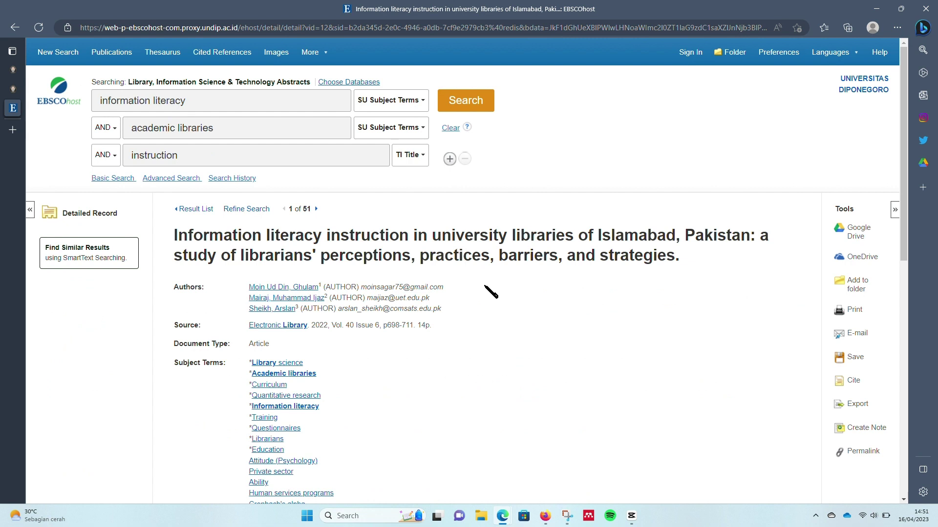
pyautogui.scroll(-3, 461, 248)
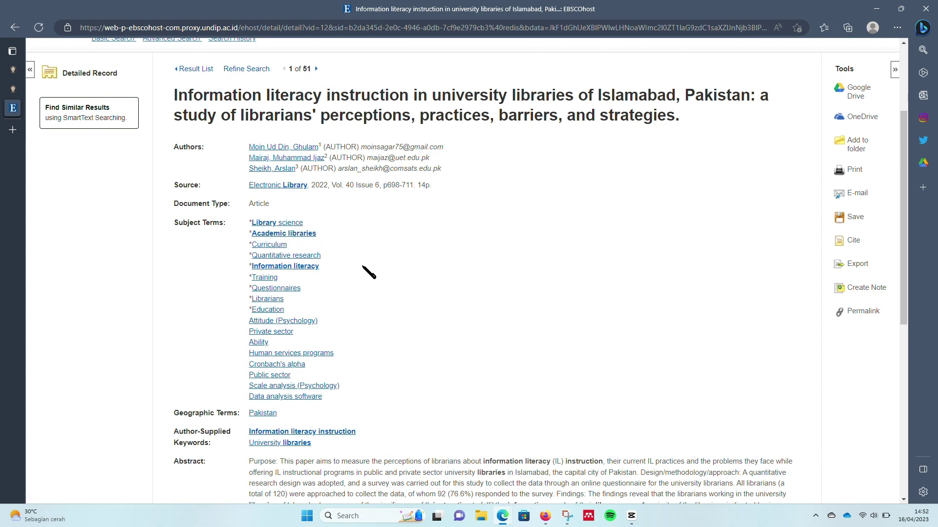
pyautogui.scroll(-2, 367, 271)
pyautogui.scroll(-3, 370, 267)
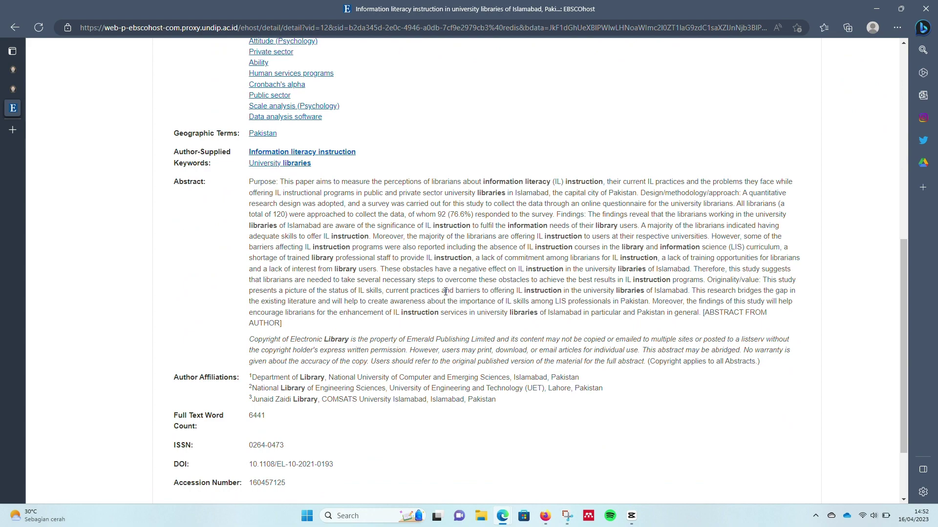
pyautogui.scroll(8, 446, 292)
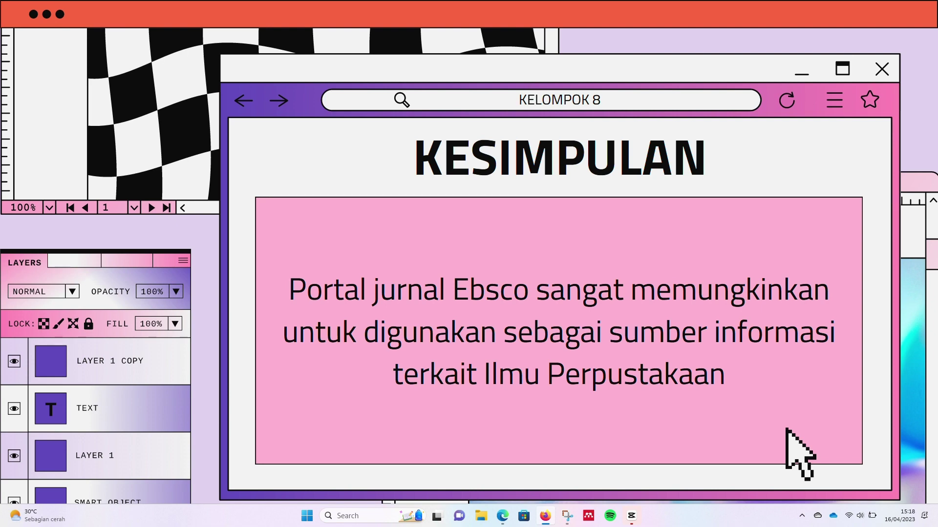
pyautogui.press('Right')
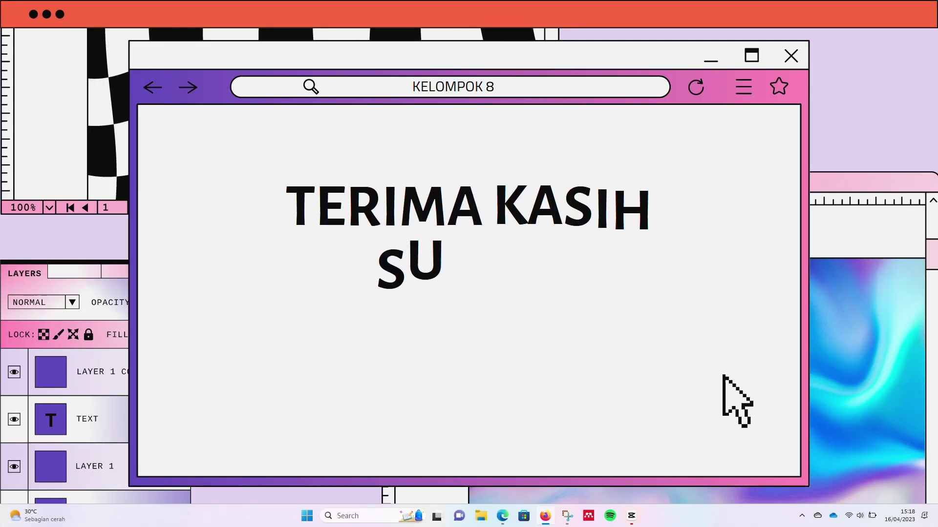